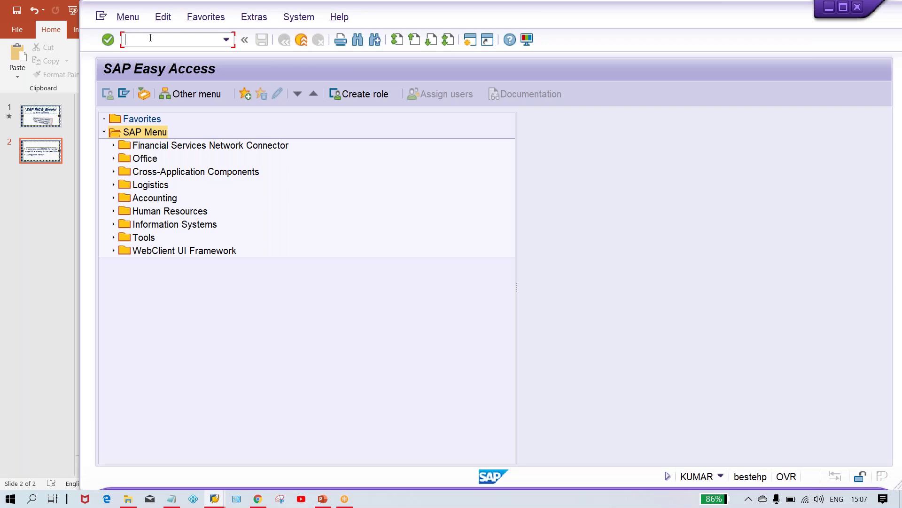
# - Start FB70 and fill in a previously used customer with invoice date 08.01.2020
pyautogui.write('FB70')
pyautogui.press('Return')
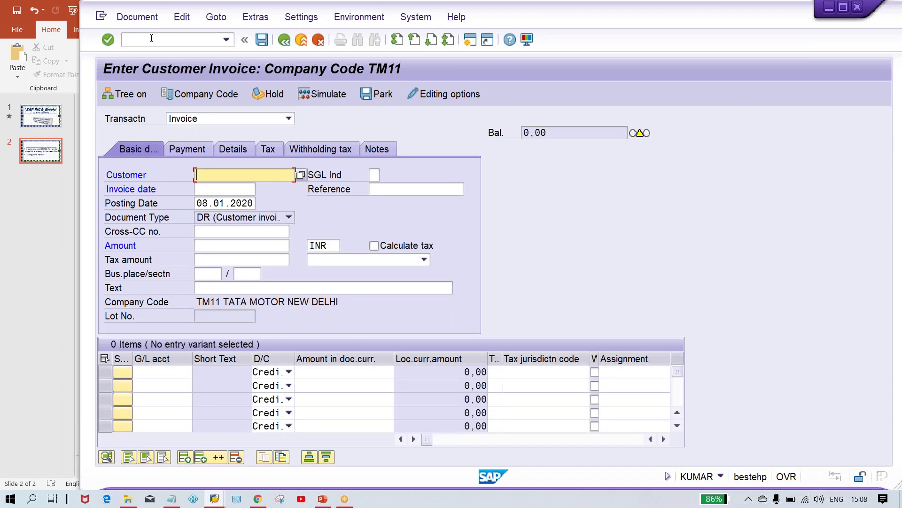
pyautogui.click(225, 178)
pyautogui.press('Down')
pyautogui.press('Return')
pyautogui.press('Tab')
pyautogui.press('Down')
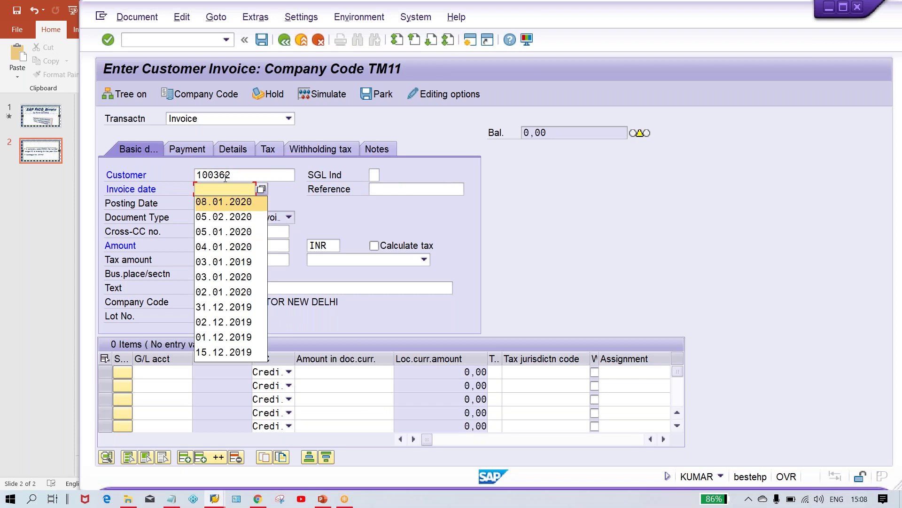
pyautogui.press('Return')
pyautogui.press('Tab')
# - Enter a 500 INR amount with a G/L 3000 line of 500 and check the invoice
pyautogui.press('Tab')
pyautogui.write('500')
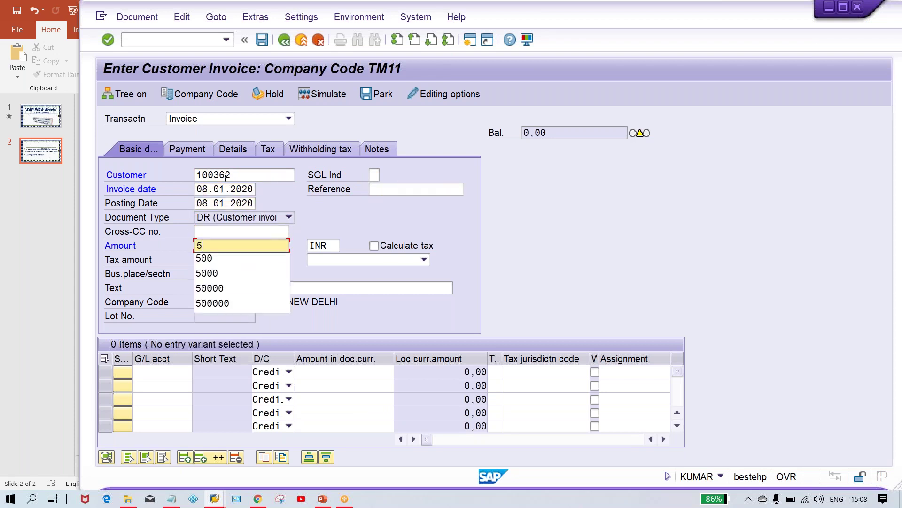
pyautogui.press('Tab')
pyautogui.press('Tab')
pyautogui.press('Tab')
pyautogui.press('Tab')
pyautogui.hotkey('shift', 'Tab')
pyautogui.write('3000')
pyautogui.press('Tab')
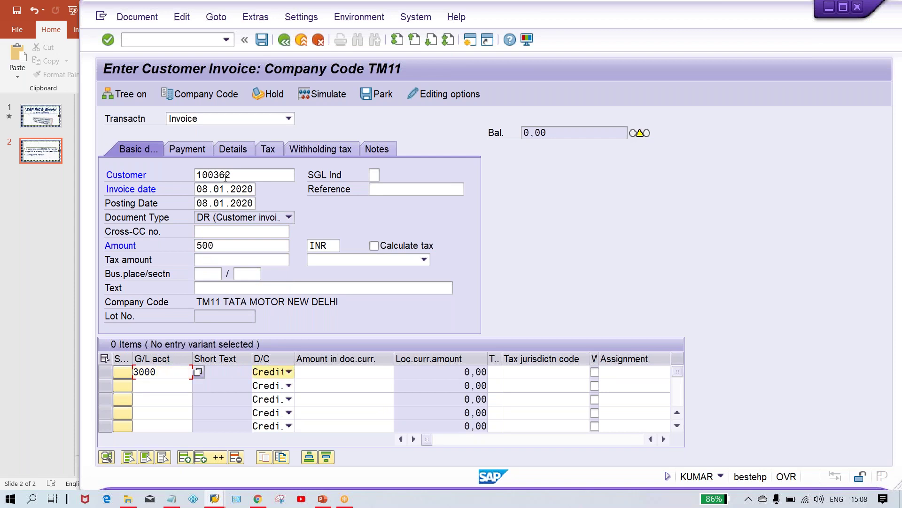
pyautogui.press('Tab')
pyautogui.write('500')
pyautogui.press('Return')
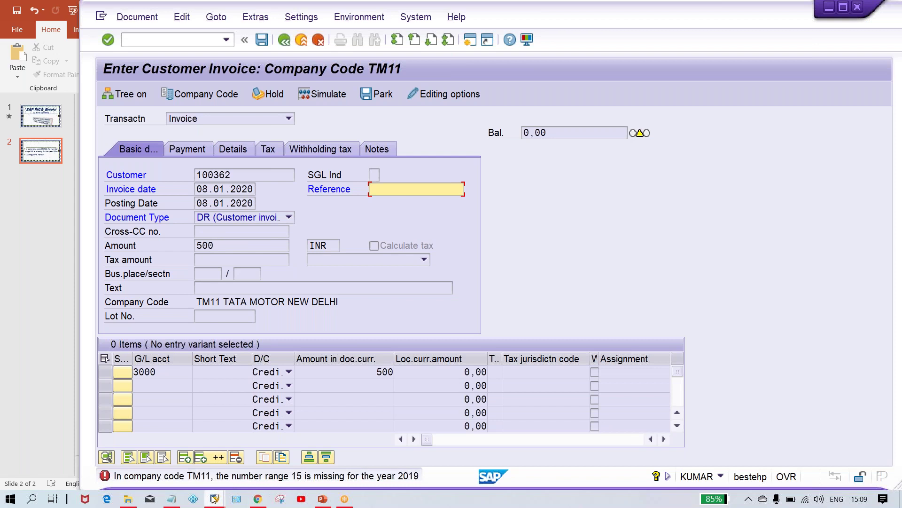
# - Run OBA7 from SAP Easy Access and open document type DR's number range information
pyautogui.moveTo(213, 498)
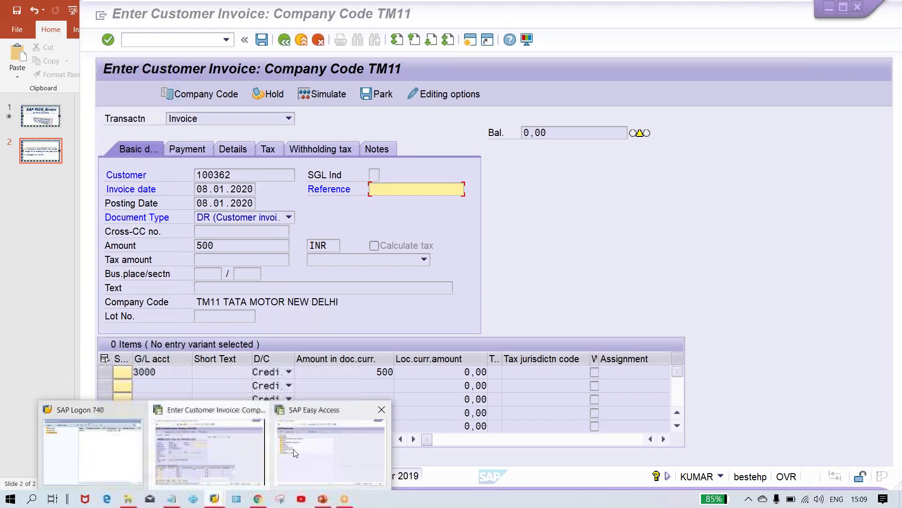
pyautogui.click(347, 441)
pyautogui.write('OBA7')
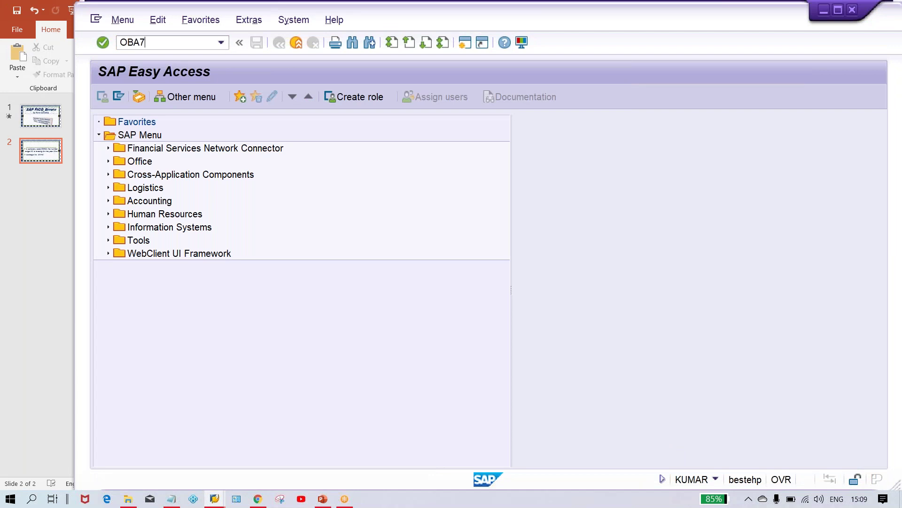
pyautogui.press('Return')
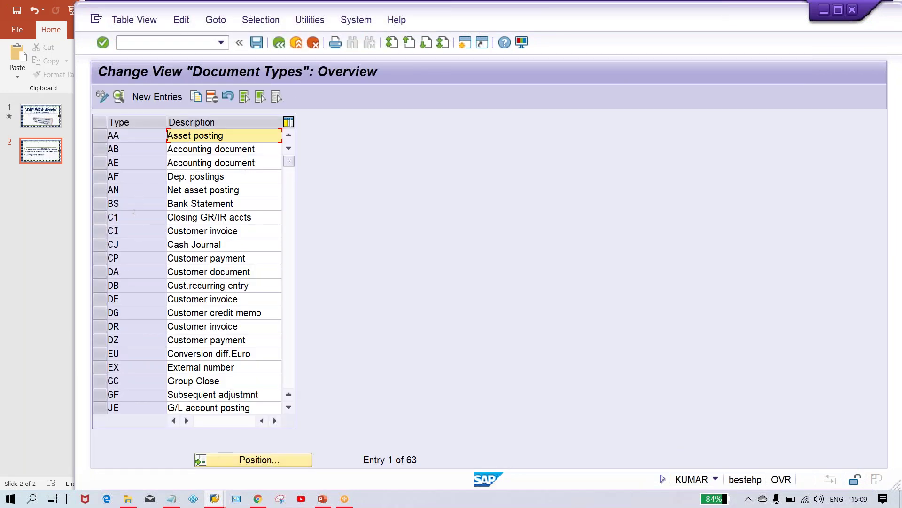
pyautogui.doubleClick(135, 327)
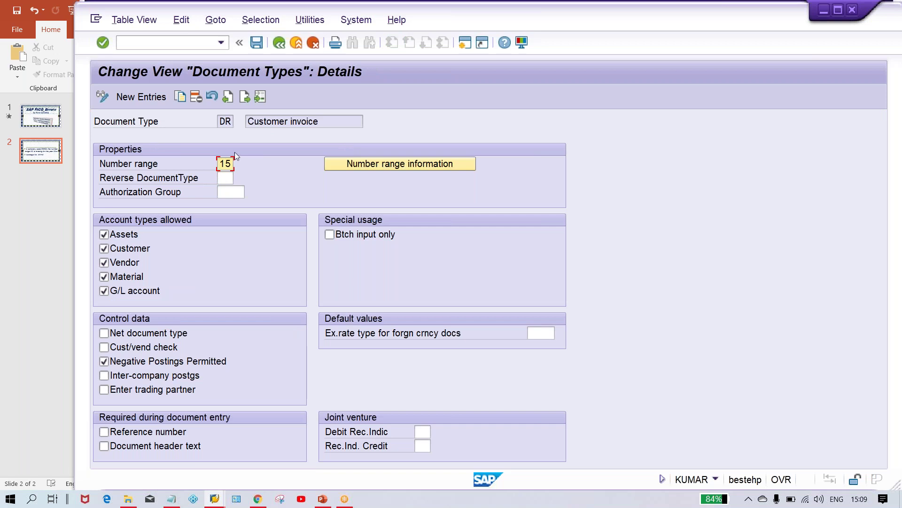
pyautogui.click(372, 167)
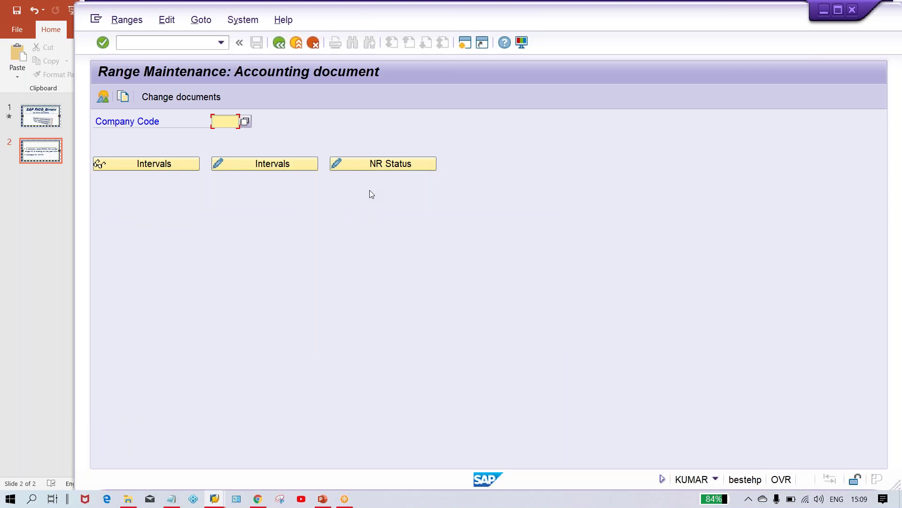
# - Review TM11's 2019 intervals (01, 16, 19), then change DR's number range from 15 to 01
pyautogui.write('TM11')
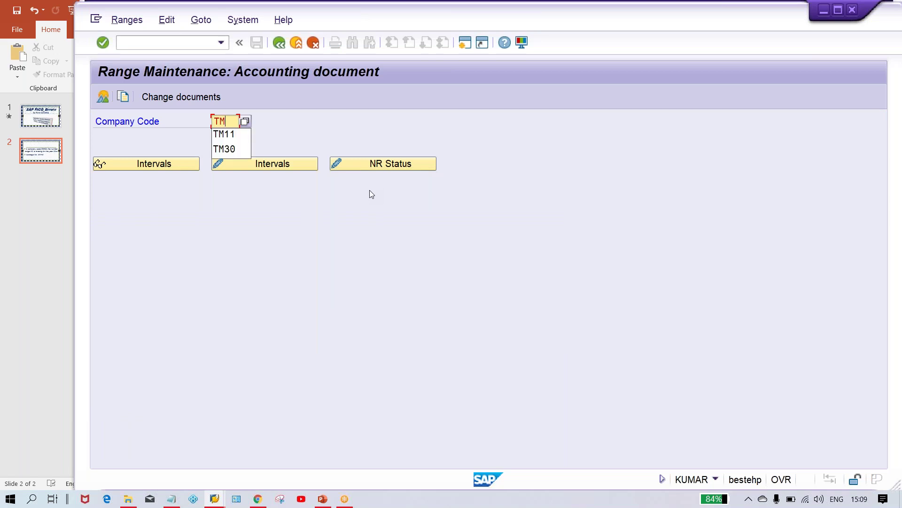
pyautogui.click(292, 165)
pyautogui.click(273, 164)
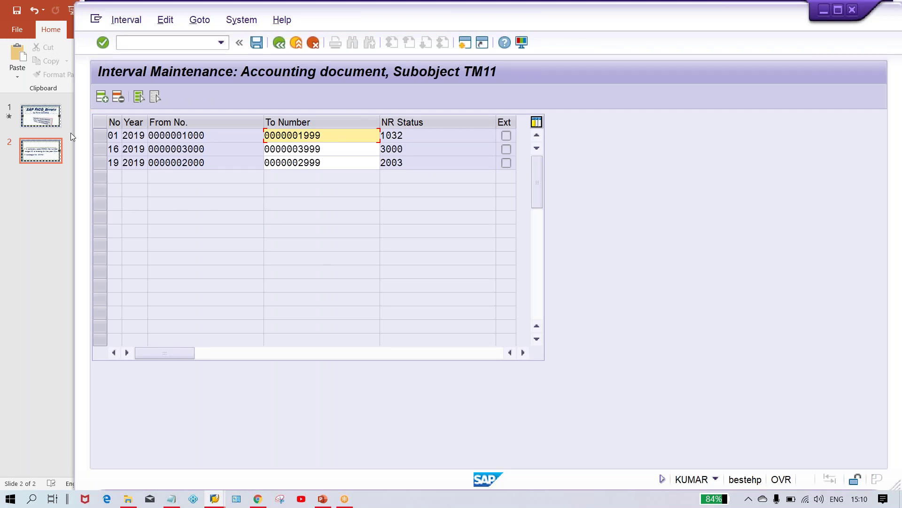
pyautogui.click(279, 43)
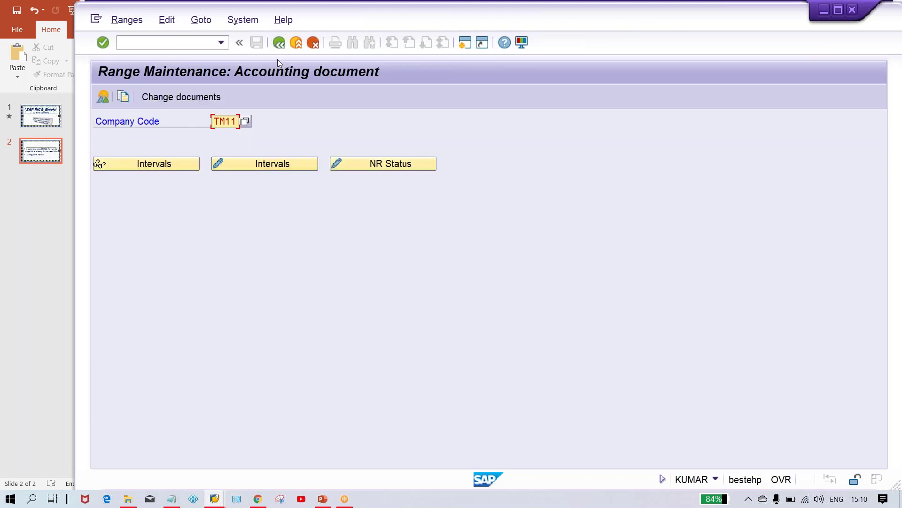
pyautogui.press('F3')
pyautogui.write('01')
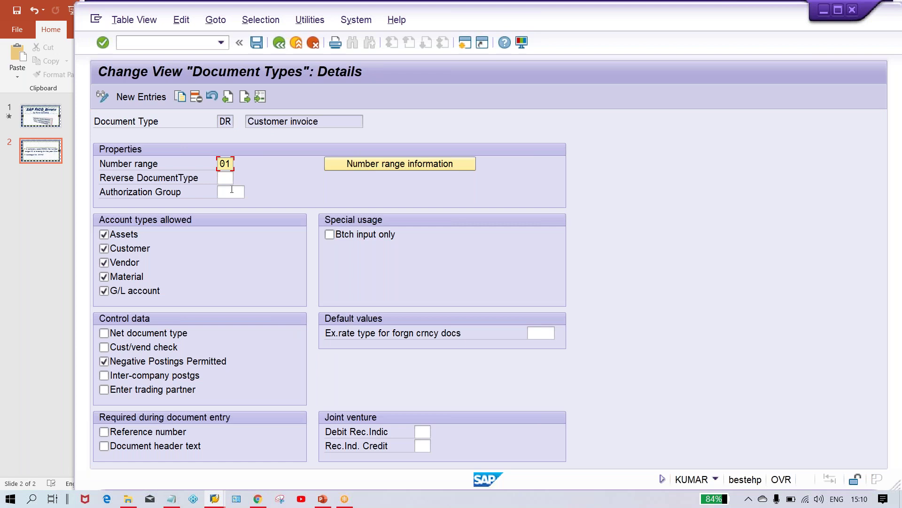
# - Save DR's number range 01 under a Customizing request and return to the pending invoice
pyautogui.hotkey('ctrl', 's')
pyautogui.press('Return')
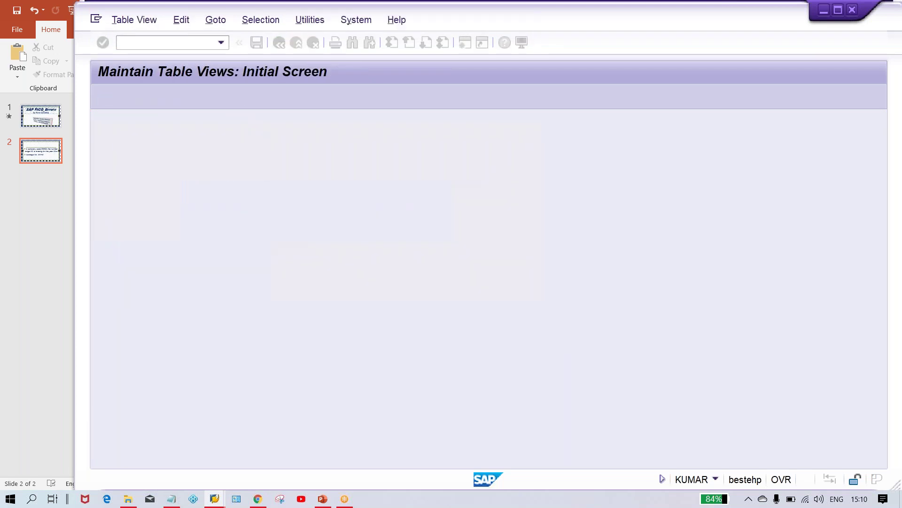
pyautogui.hotkey('alt', 'Tab')
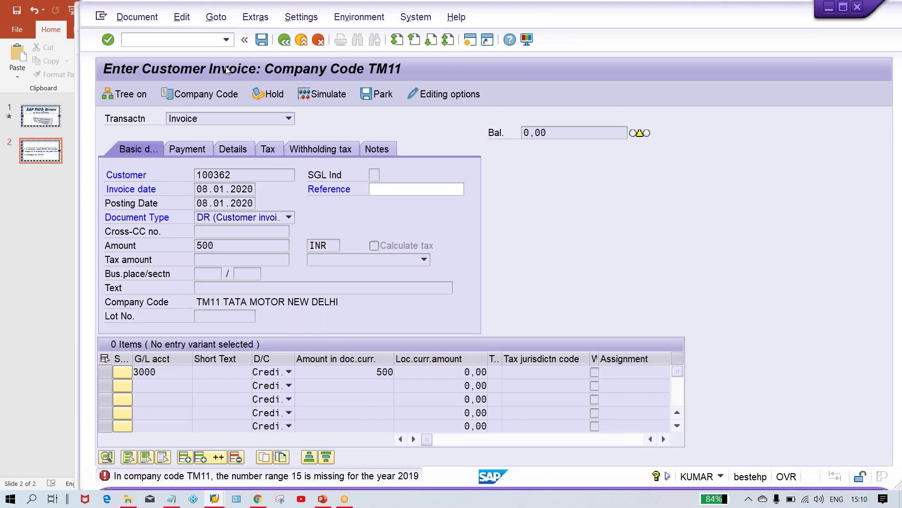
# - Re-enter the G/L 3000 line for 500 and post the invoice as document 1033 in TM11
pyautogui.press('Return')
pyautogui.write('3000')
pyautogui.press('Tab')
pyautogui.press('Tab')
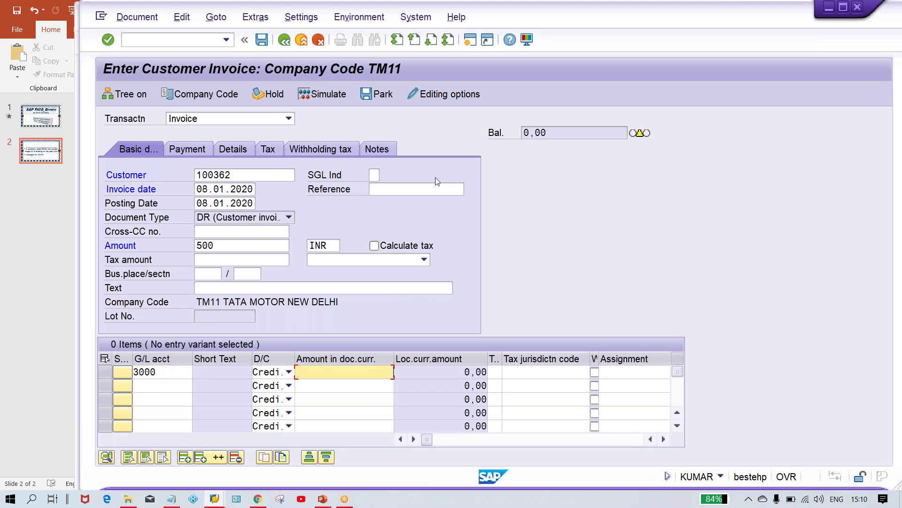
pyautogui.write('500')
pyautogui.press('Return')
pyautogui.hotkey('ctrl', 's')
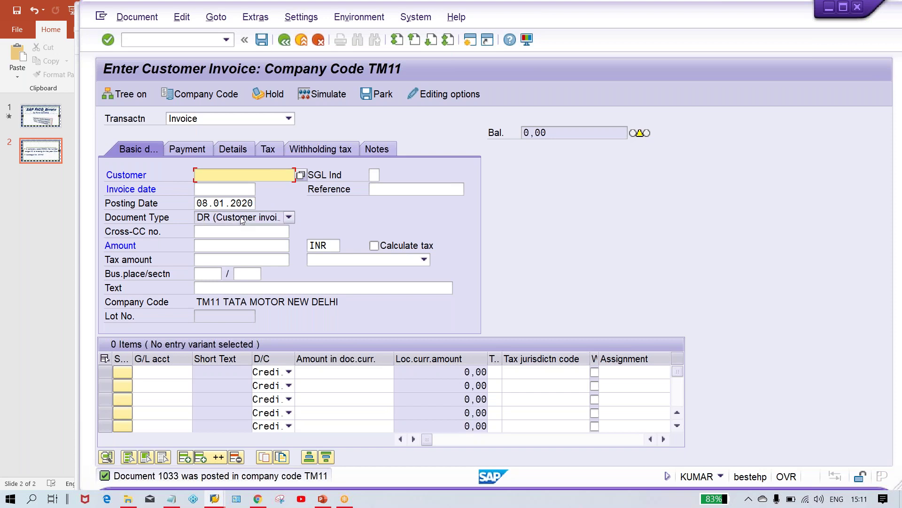
pyautogui.hotkey('alt', 'Tab')
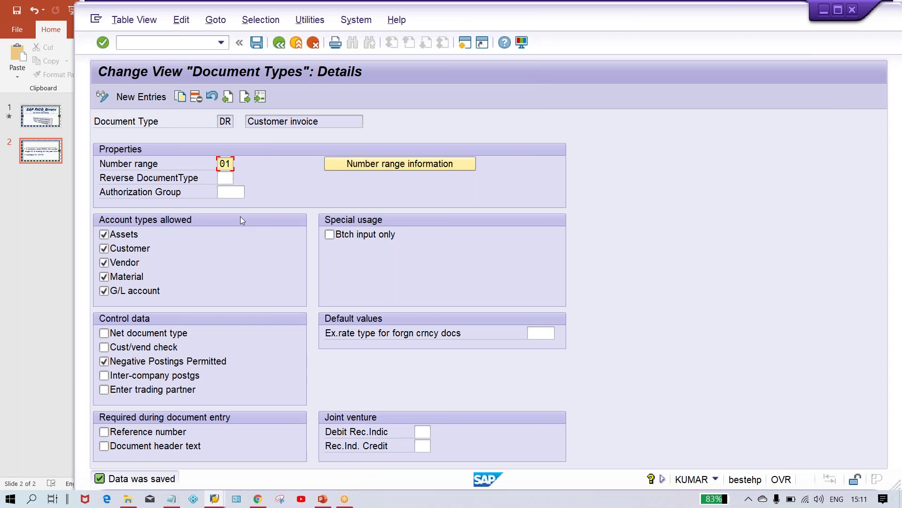
# - Set DR's number range to 15 and check TM11 interval 01, now at number status 1033
pyautogui.write('15')
pyautogui.click(368, 164)
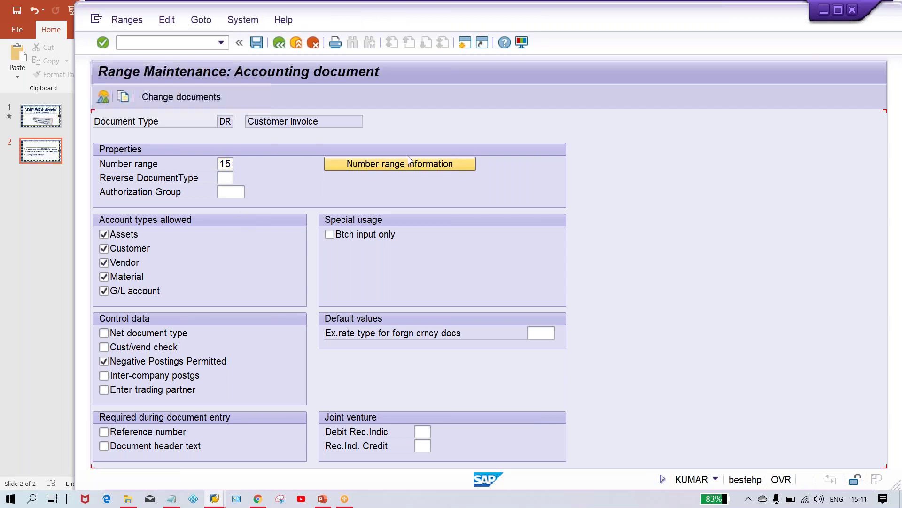
pyautogui.write('TM11')
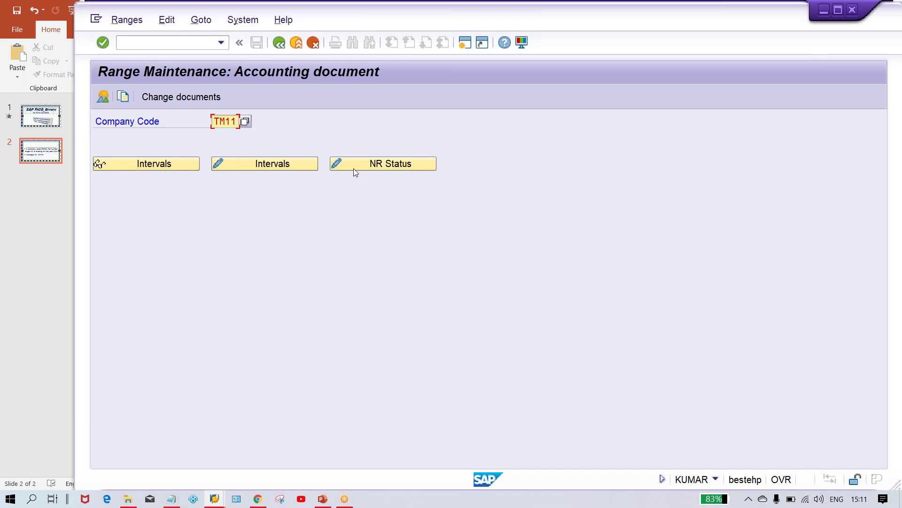
pyautogui.click(250, 160)
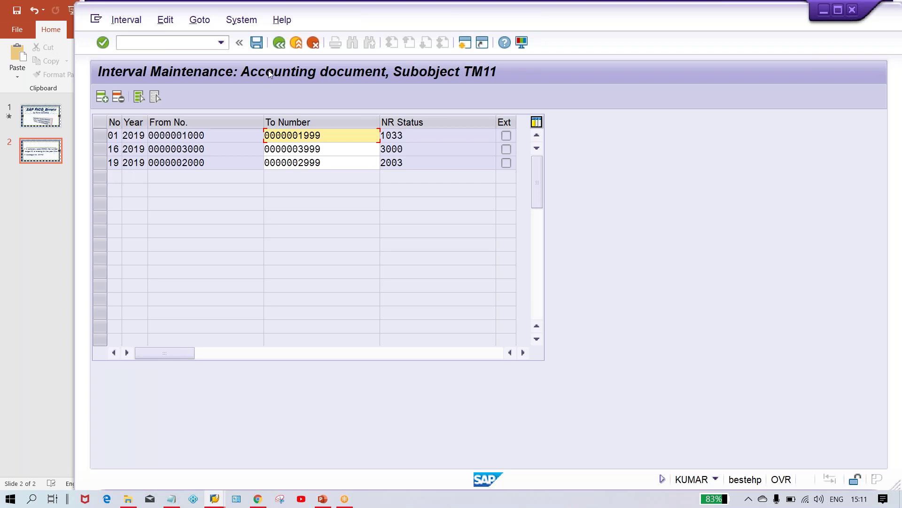
pyautogui.click(281, 43)
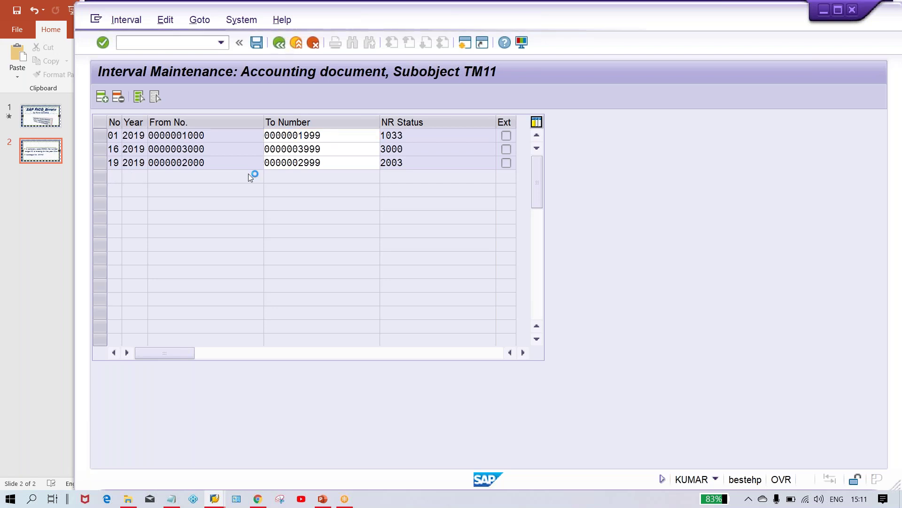
pyautogui.press('F3')
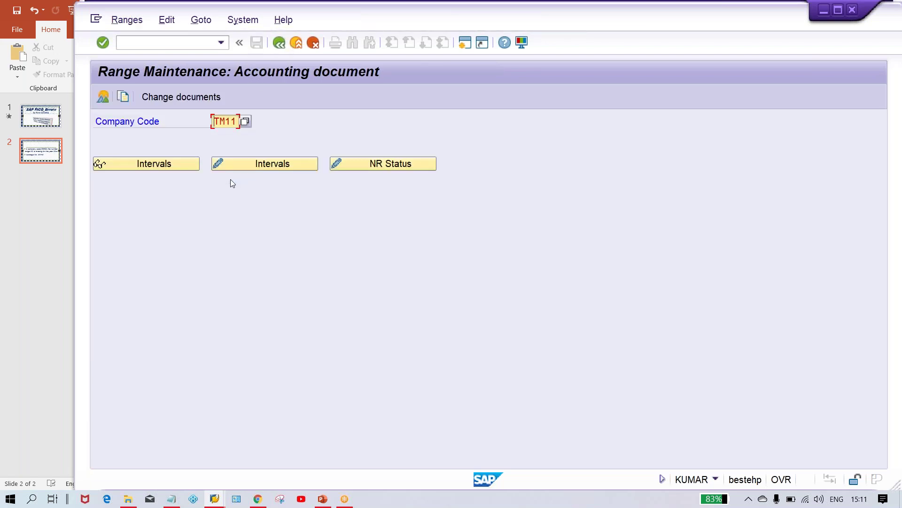
pyautogui.click(280, 43)
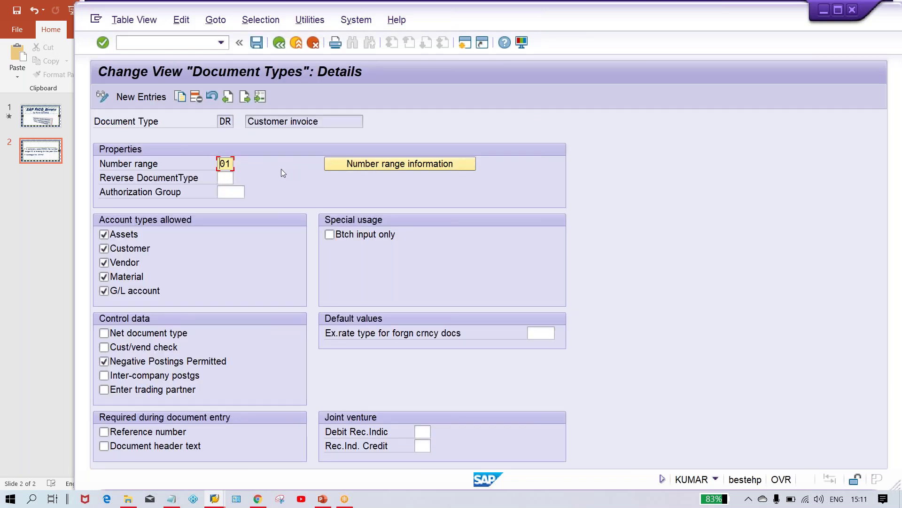
pyautogui.hotkey('alt', 'Tab')
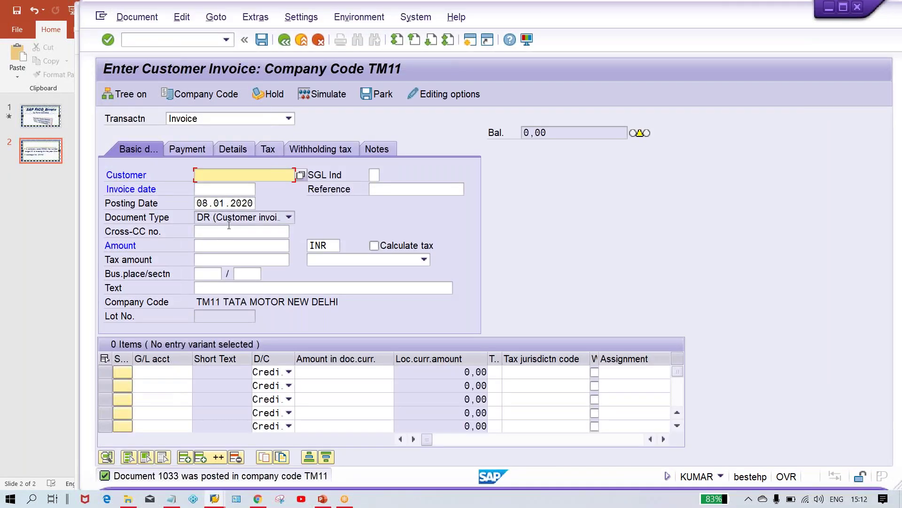
# - Open TM11's accounting-document intervals for change from DR's number range information
pyautogui.hotkey('alt', 'Tab')
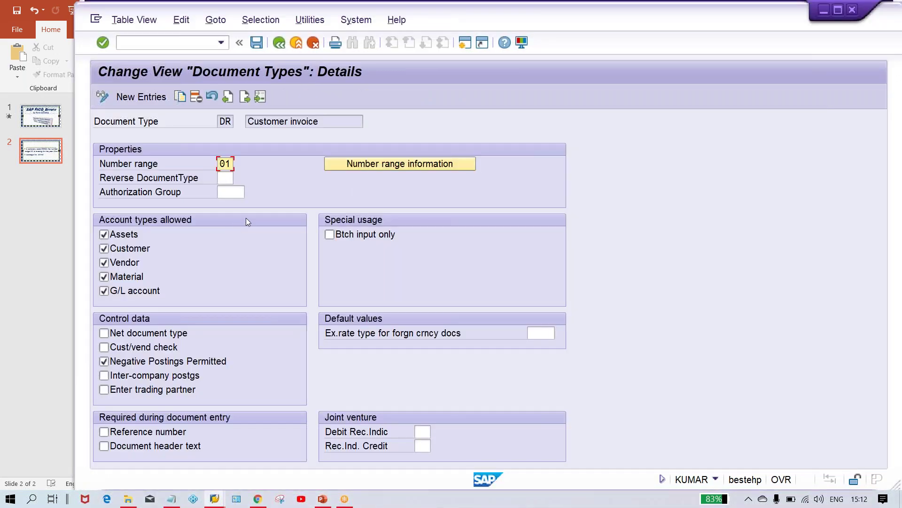
pyautogui.click(393, 163)
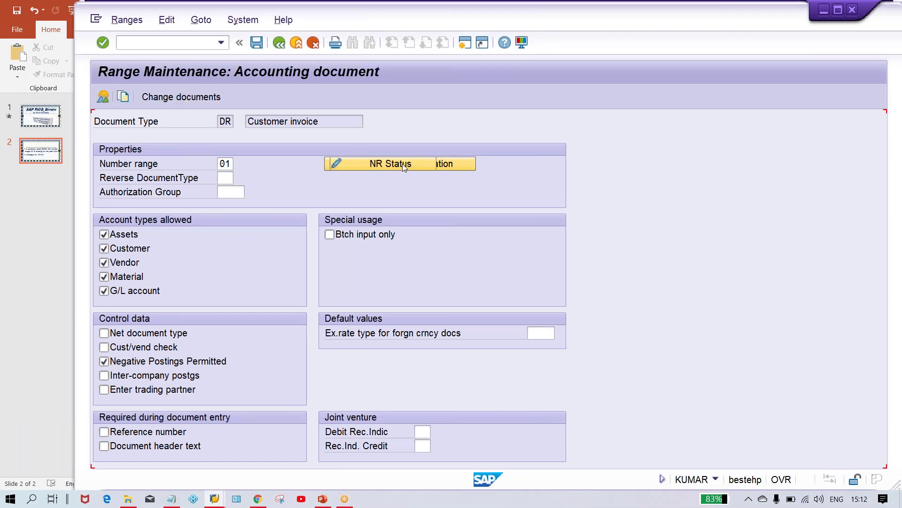
pyautogui.write('TM11')
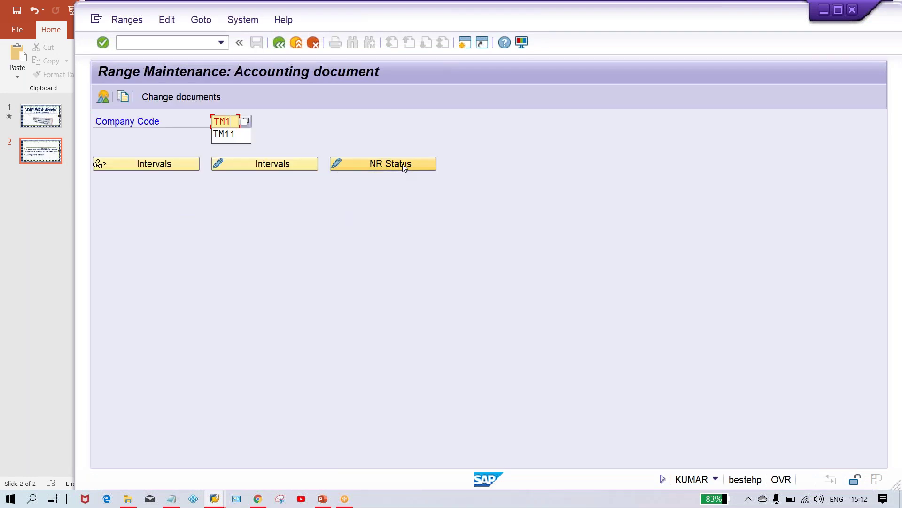
pyautogui.click(278, 162)
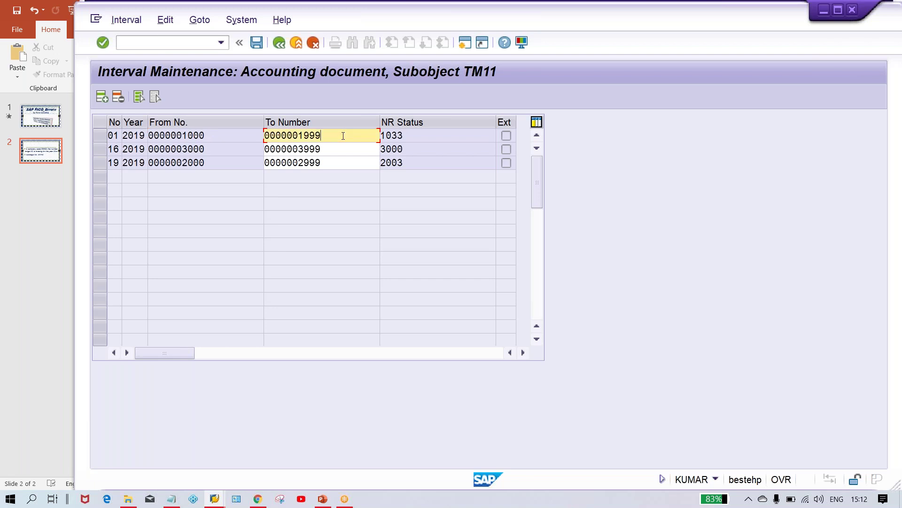
# - Highlight interval 01's start and its current status 1033 in the interval table
pyautogui.moveTo(220, 135); pyautogui.dragTo(189, 135)
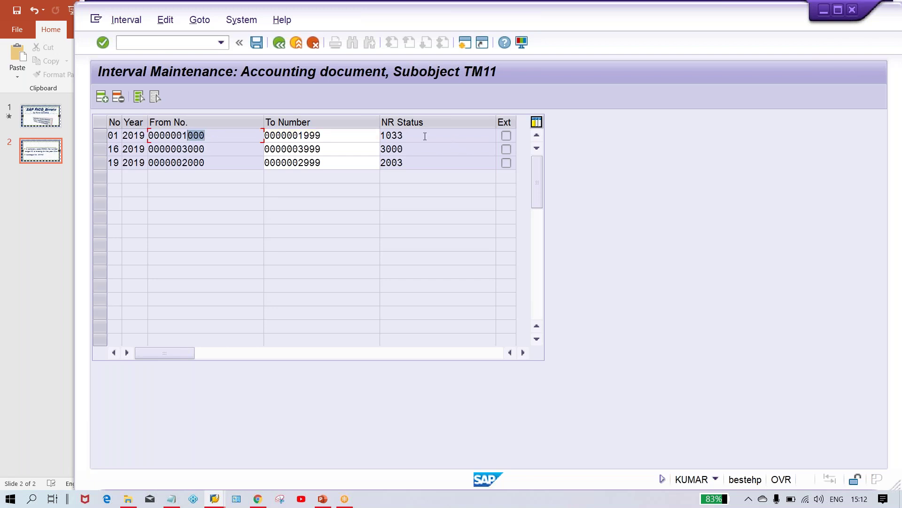
pyautogui.moveTo(420, 134); pyautogui.dragTo(338, 134)
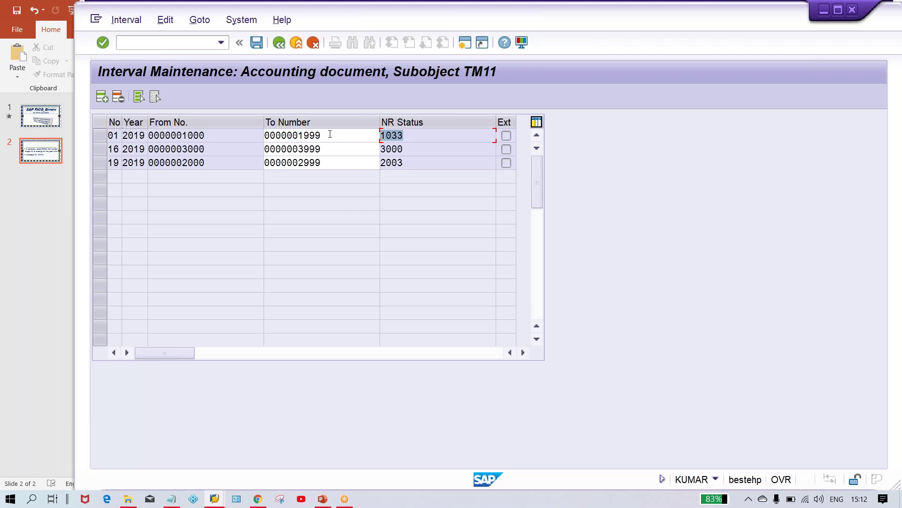
pyautogui.click(411, 136)
pyautogui.doubleClick(410, 136)
pyautogui.click(417, 136)
pyautogui.doubleClick(414, 136)
pyautogui.hotkey('alt', 'Tab')
pyautogui.hotkey('alt', 'Tab')
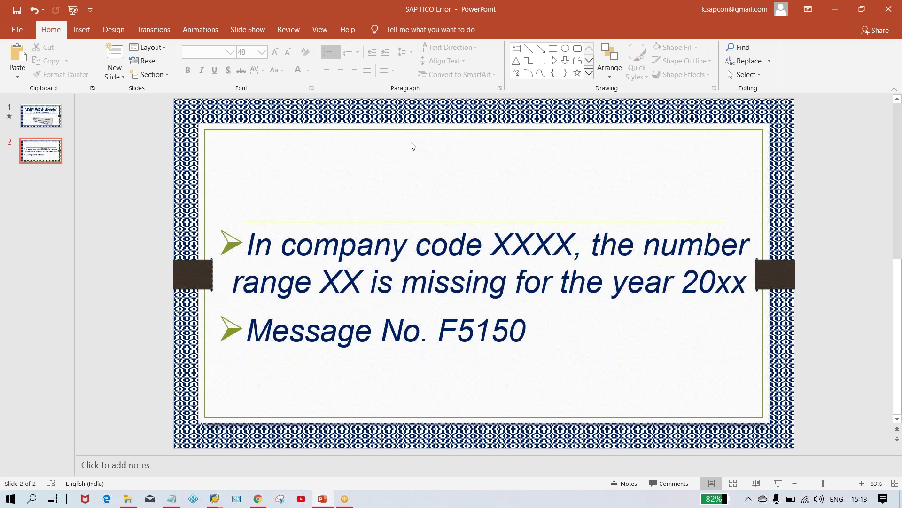
# - Return from PowerPoint to the TM11 interval table and back out to DR's document type details
pyautogui.hotkey('alt', 'Tab')
pyautogui.hotkey('alt', 'Tab')
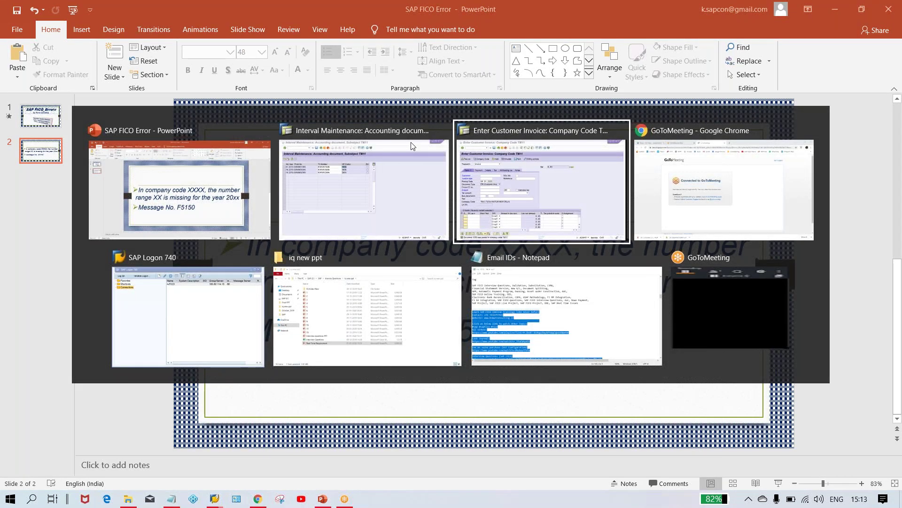
pyautogui.click(411, 146)
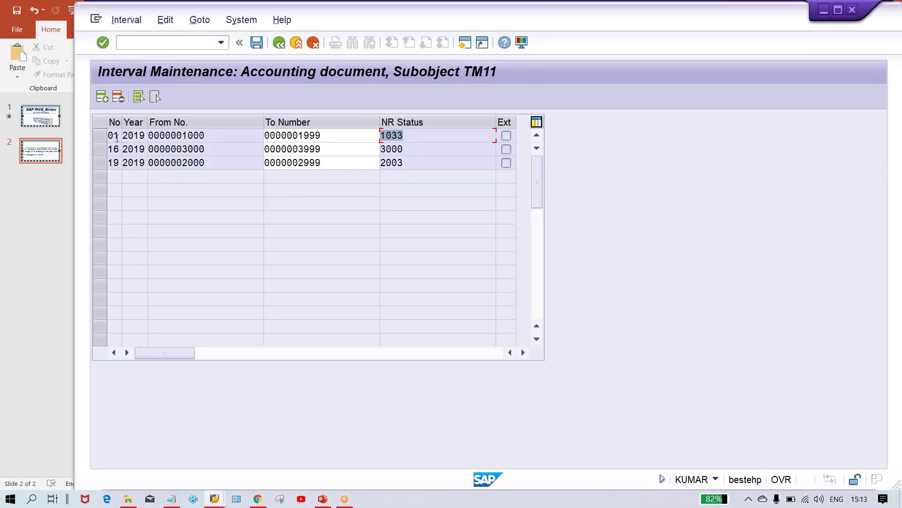
pyautogui.click(279, 44)
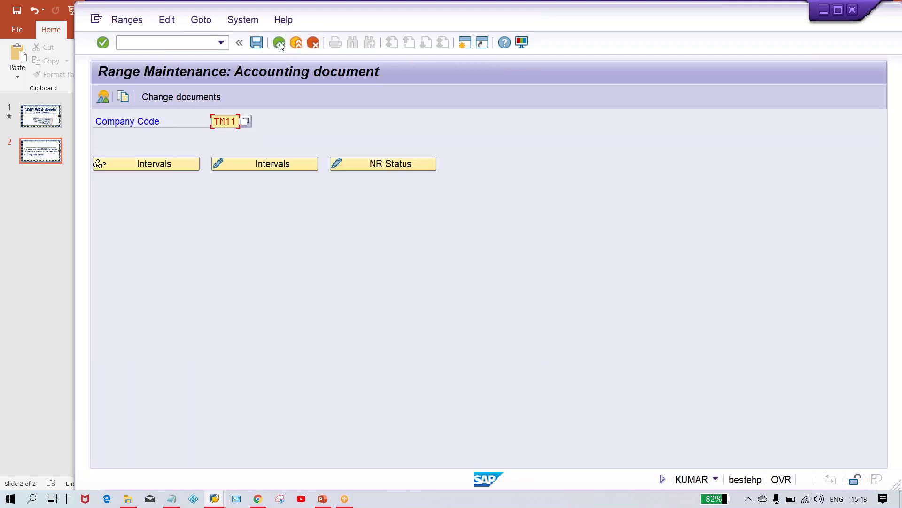
pyautogui.click(279, 43)
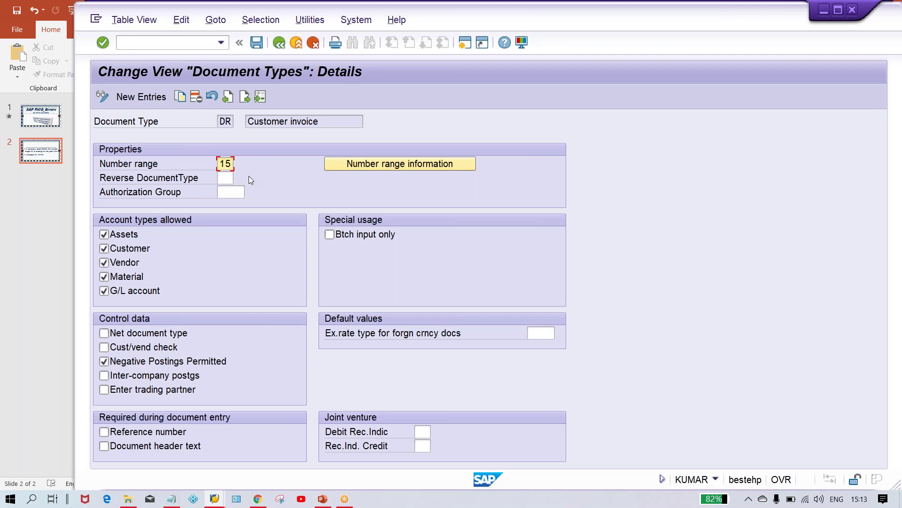
# - Save document type DR with number range 15 and bring the blank TM11 invoice screen forward
pyautogui.click(279, 44)
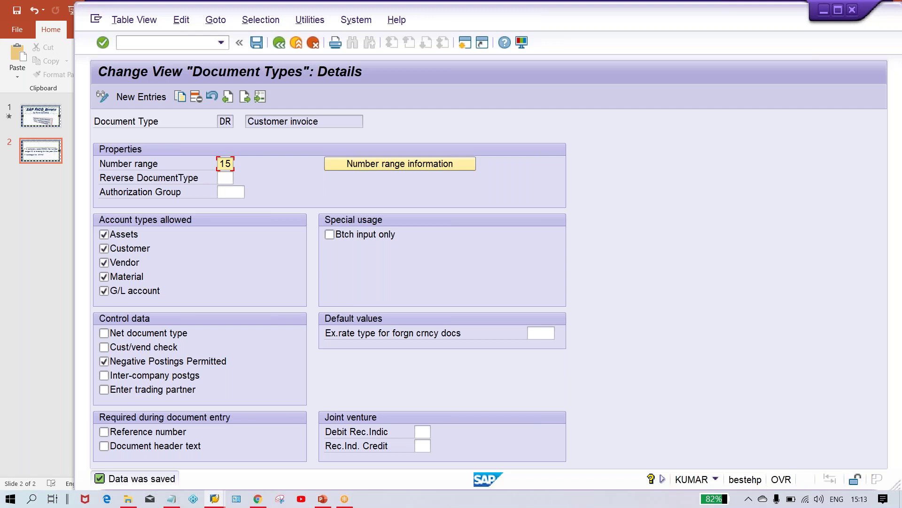
pyautogui.hotkey('alt', 'Tab')
pyautogui.press('Tab')
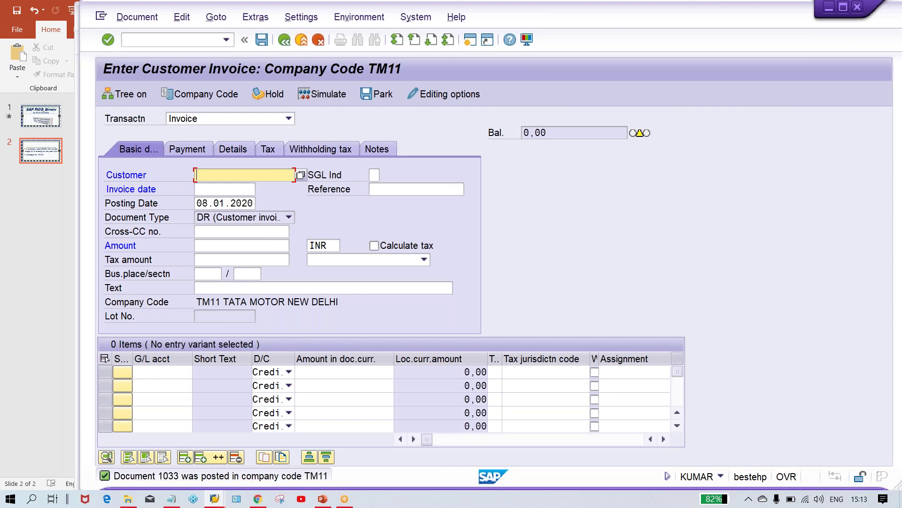
# - Re-enter 15 as DR's number range and open its number range information
pyautogui.hotkey('alt', 'Tab')
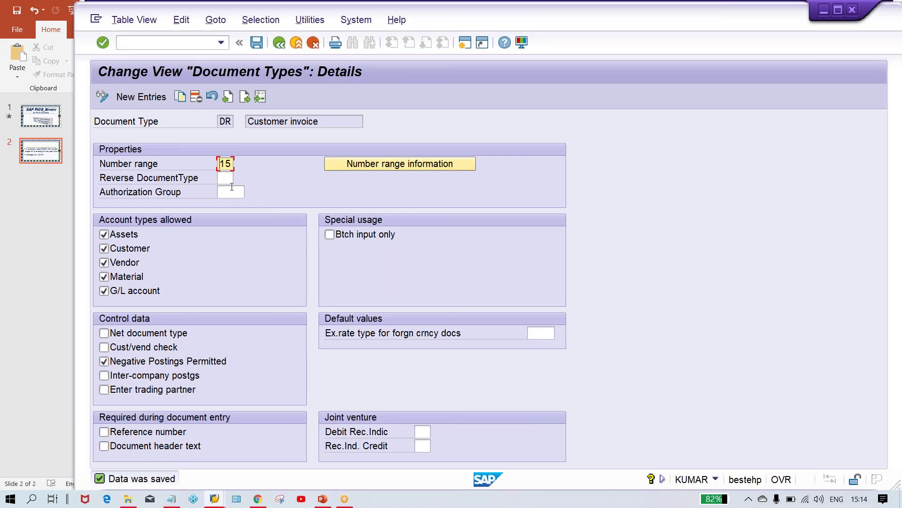
pyautogui.write('01')
pyautogui.press('BackSpace')
pyautogui.press('BackSpace')
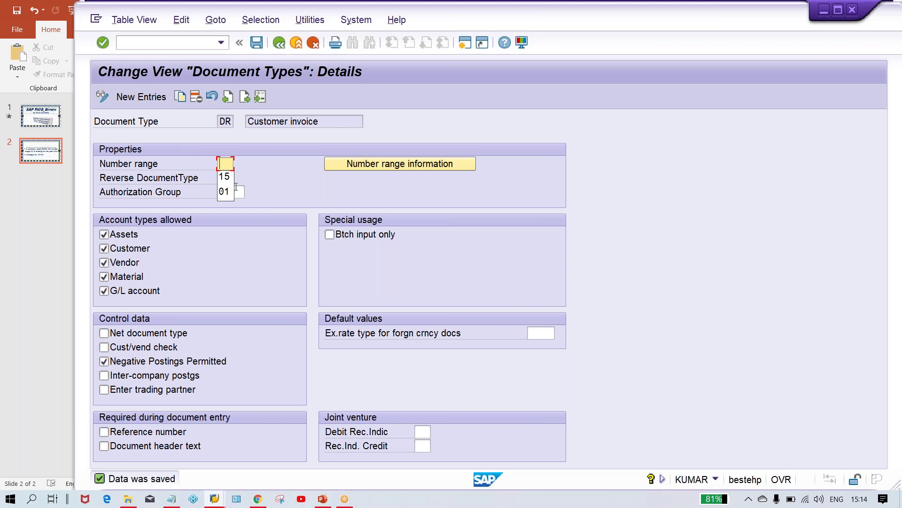
pyautogui.write('15')
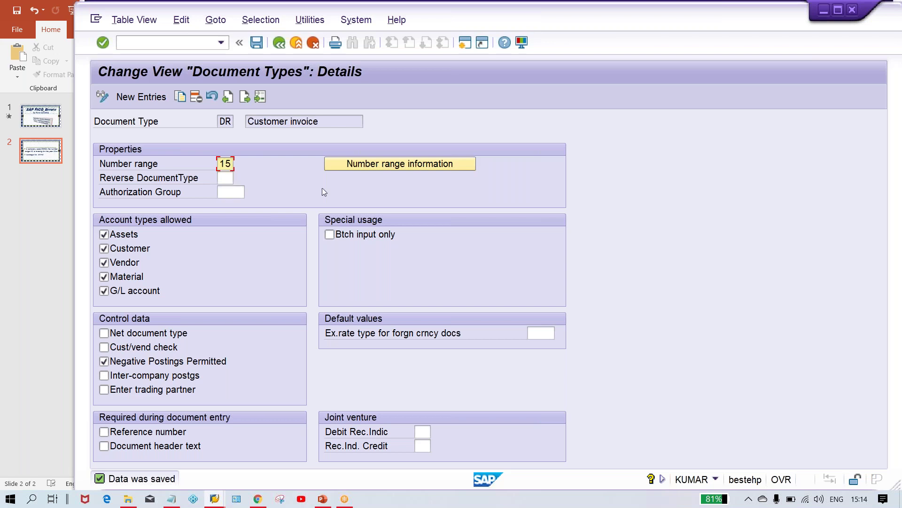
pyautogui.click(366, 165)
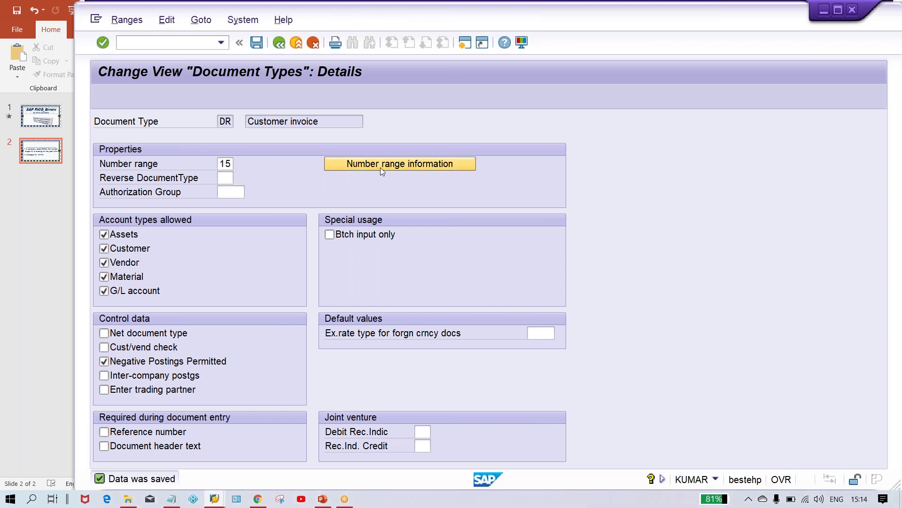
# - Open TM11's number range intervals for change, then bring the Enter Customer Invoice screen forward
pyautogui.write('TM11')
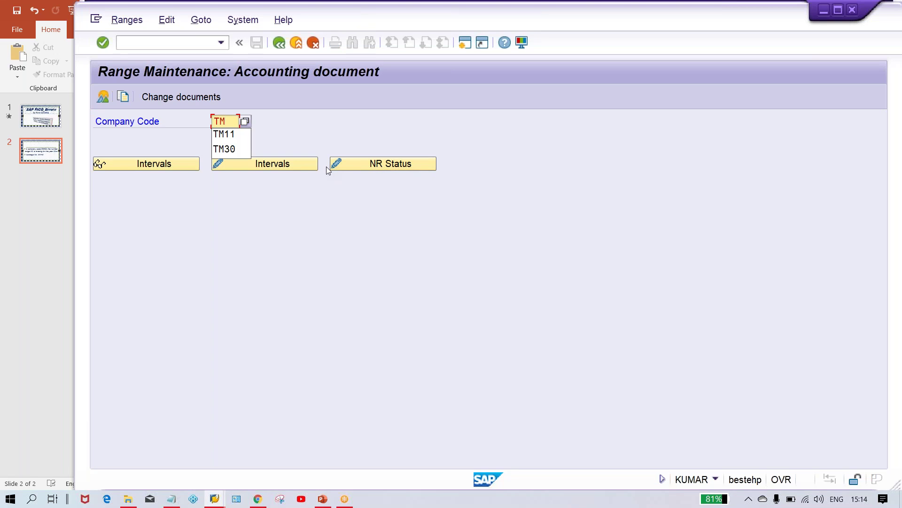
pyautogui.click(292, 163)
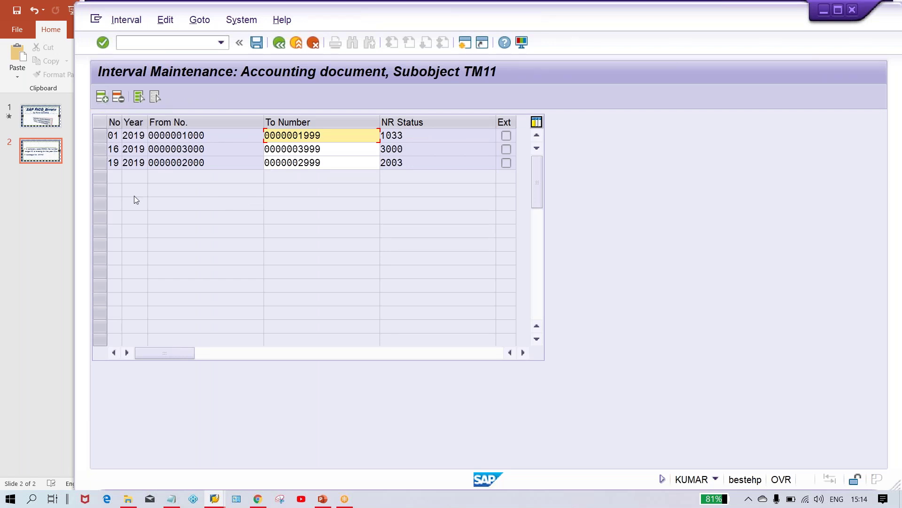
pyautogui.hotkey('alt', 'Tab')
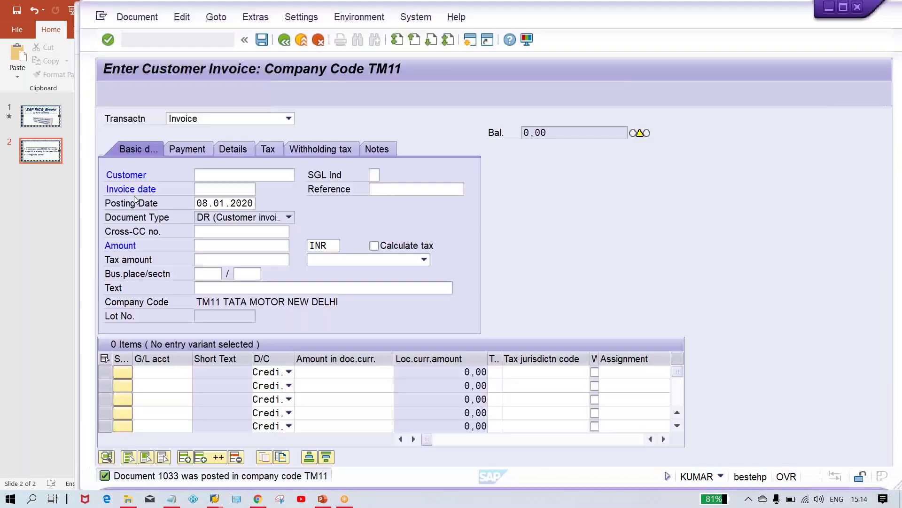
# - Go back to document type DR's details in OBA7, then return to the invoice entry window
pyautogui.click(398, 187)
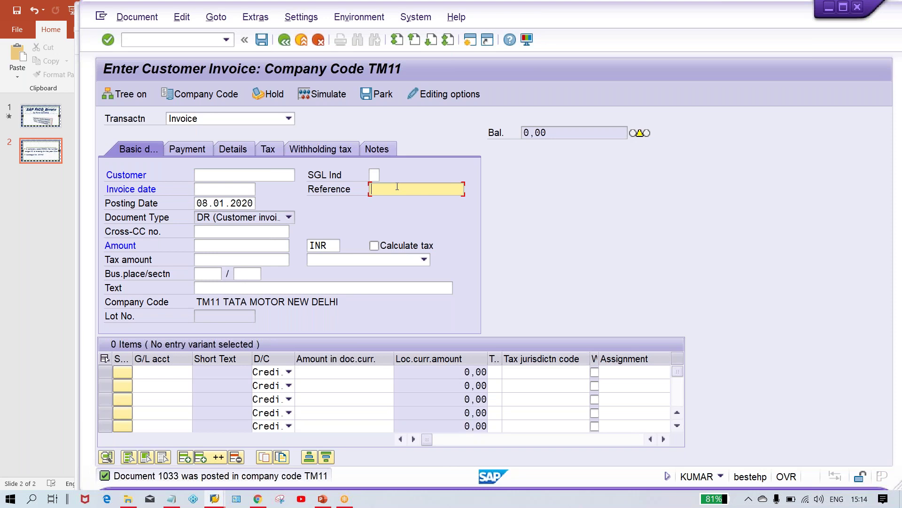
pyautogui.hotkey('alt', 'Tab')
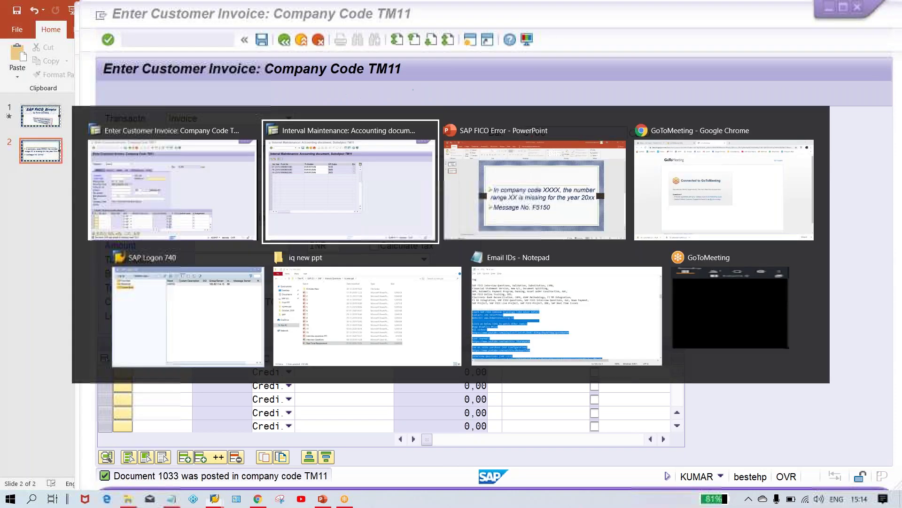
pyautogui.click(278, 43)
pyautogui.click(279, 43)
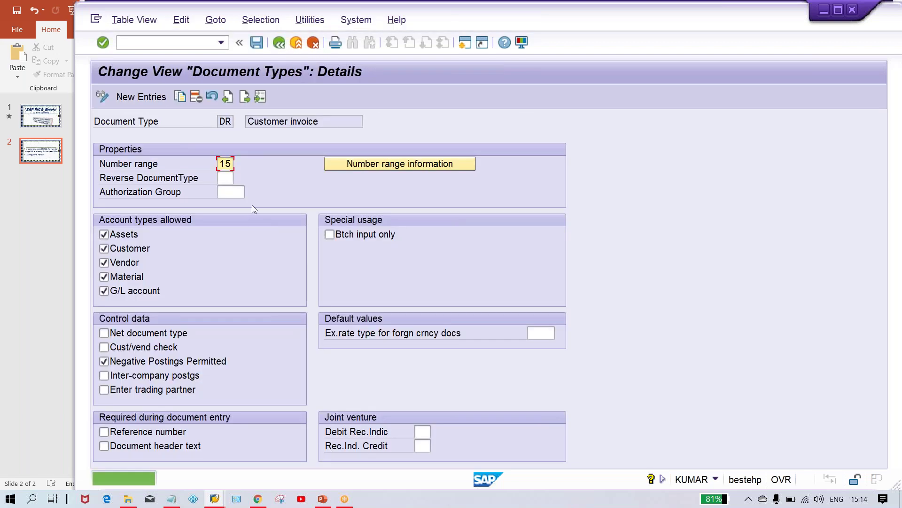
pyautogui.hotkey('alt', 'Tab')
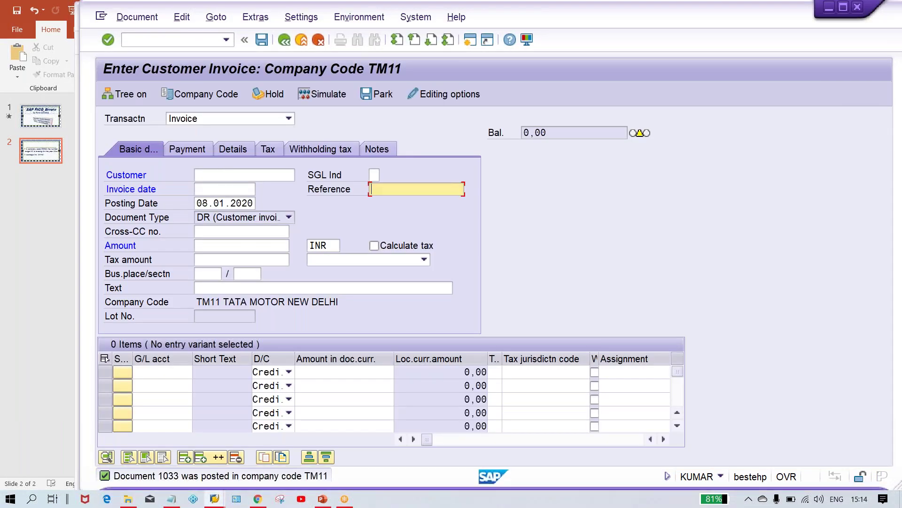
# - Fill in the previously used customer on the TM11 invoice
pyautogui.click(245, 175)
pyautogui.click(247, 188)
pyautogui.click(235, 190)
# - Enter invoice date 08.01.2020, a G/L 3000 line of 500 and header amount 500, then validate
pyautogui.click(230, 203)
pyautogui.press('Return')
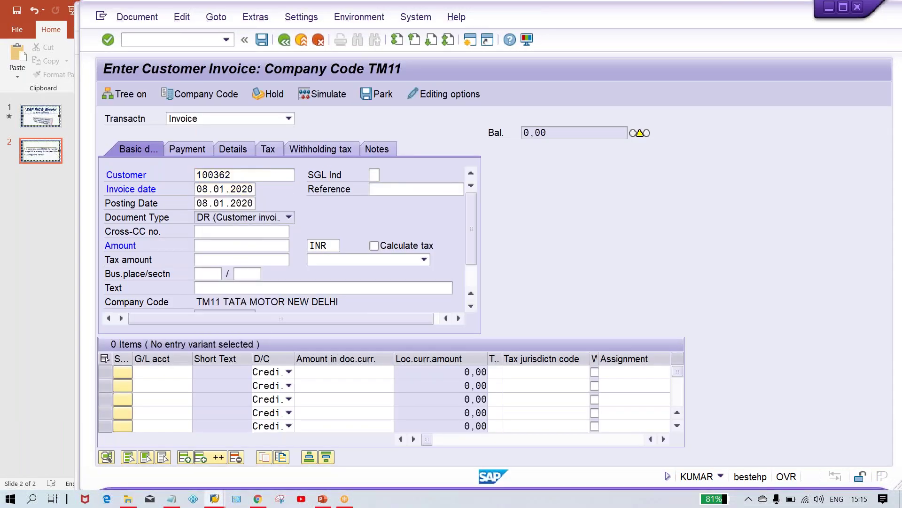
pyautogui.click(169, 376)
pyautogui.write('3000')
pyautogui.press('Tab')
pyautogui.press('Tab')
pyautogui.write('500')
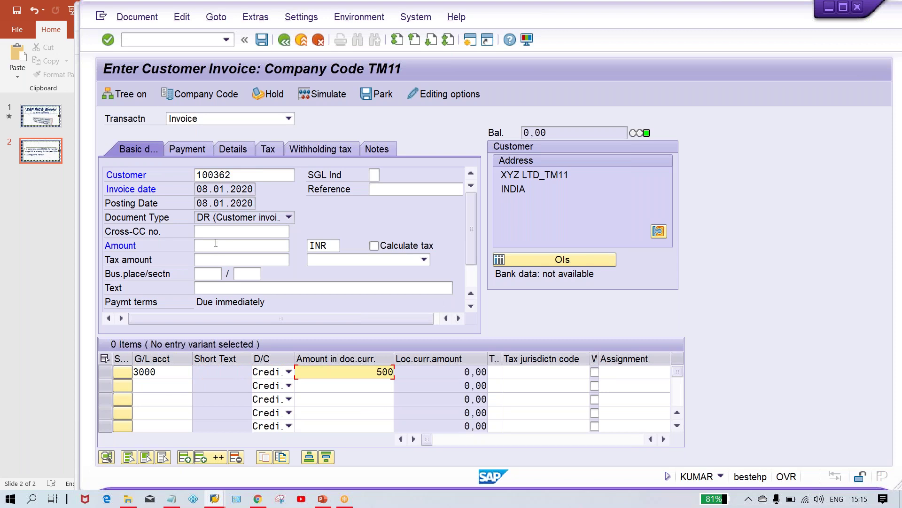
pyautogui.click(215, 244)
pyautogui.click(220, 258)
pyautogui.press('Return')
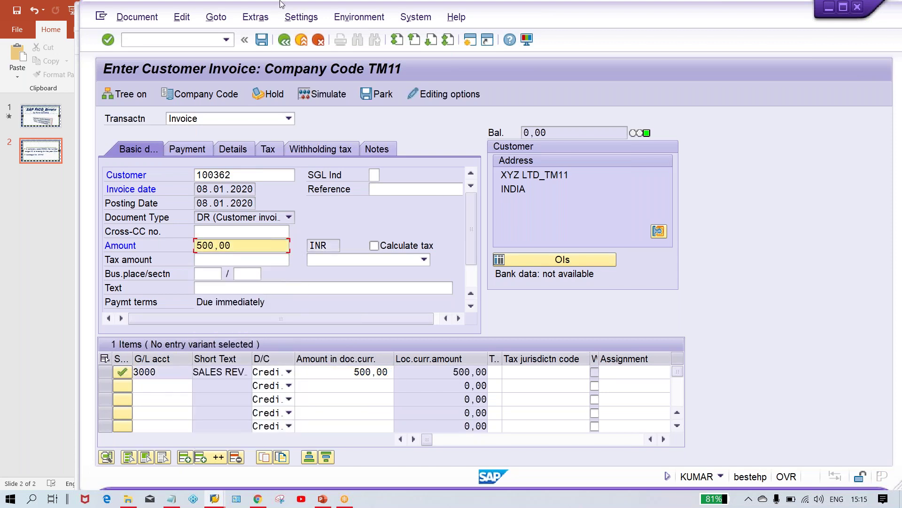
# - Restart FB70 with an empty customer invoice from the recent transactions list
pyautogui.click(224, 45)
pyautogui.click(224, 47)
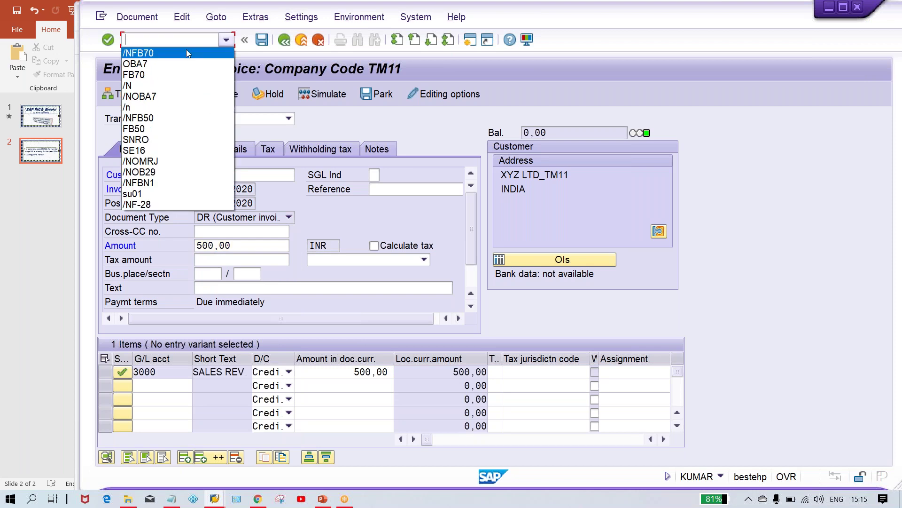
pyautogui.click(186, 50)
pyautogui.press('Return')
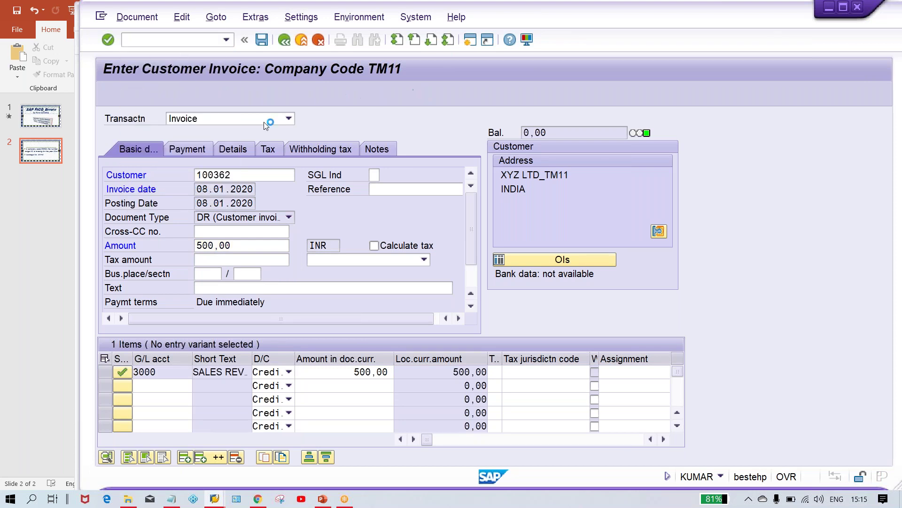
# - Re-enter the previously used customer and invoice date 08.01.2020
pyautogui.click(256, 177)
pyautogui.click(245, 185)
pyautogui.click(225, 189)
pyautogui.click(223, 202)
pyautogui.click(371, 189)
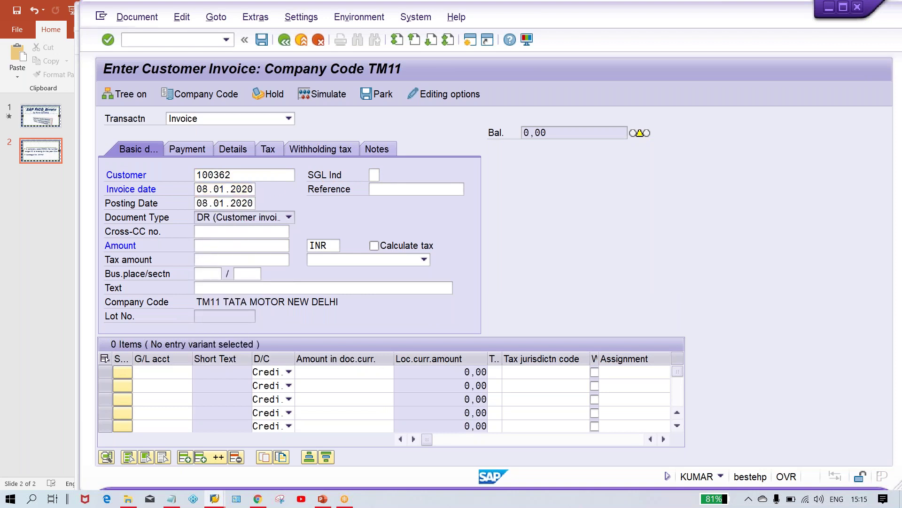
# - Submit the invoice header to get the missing 2019 range 15 error, then return to the OBA7 document types list
pyautogui.press('Return')
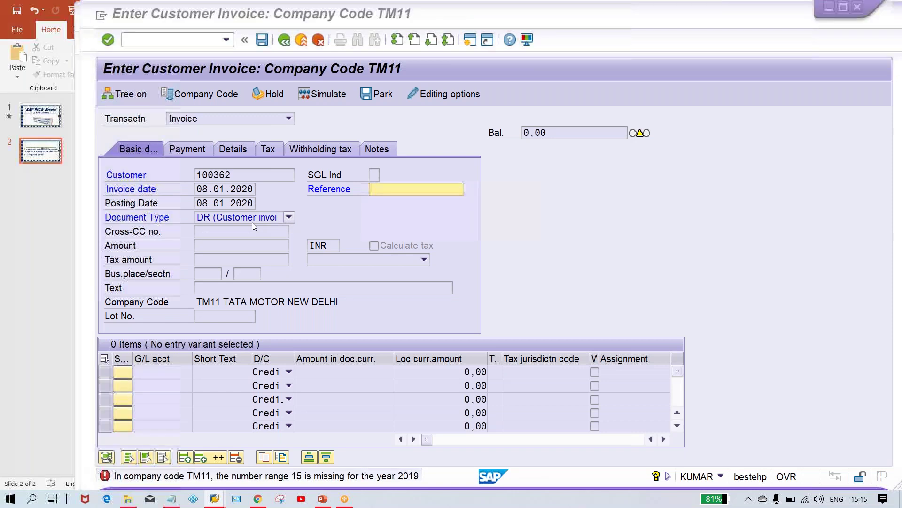
pyautogui.hotkey('alt', 'Tab')
pyautogui.click(281, 41)
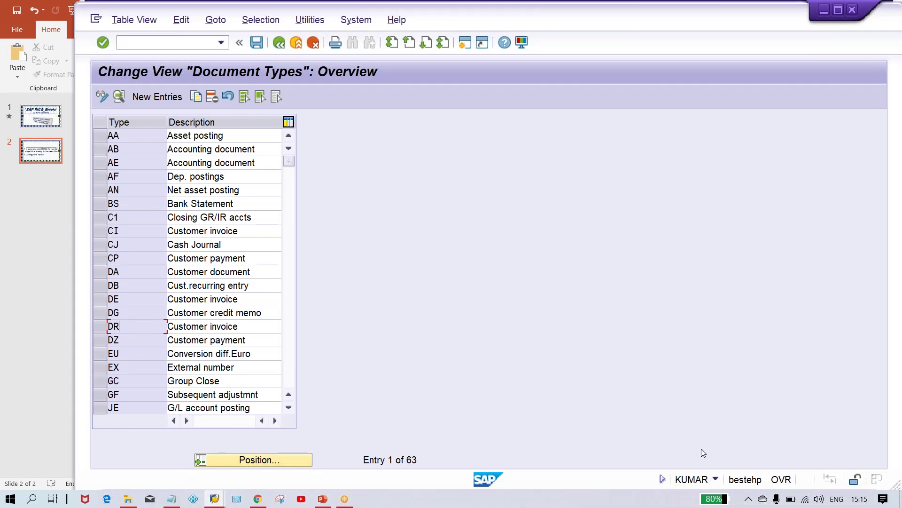
# - Check the session's transaction code, then open DR's details and its number range maintenance
pyautogui.click(715, 479)
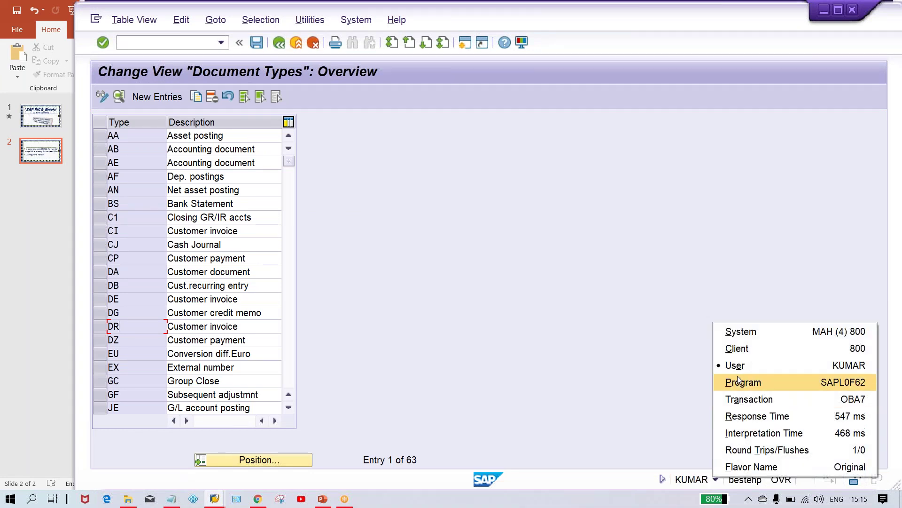
pyautogui.click(741, 399)
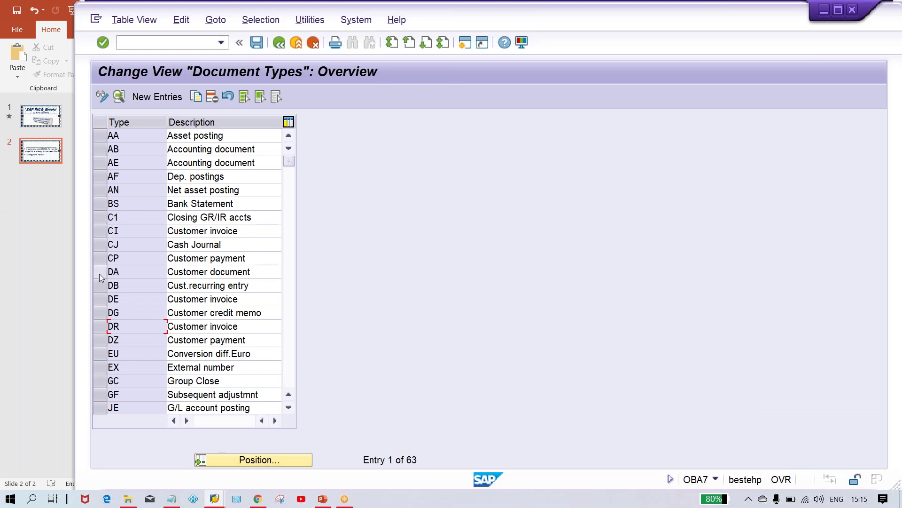
pyautogui.doubleClick(129, 326)
pyautogui.click(376, 163)
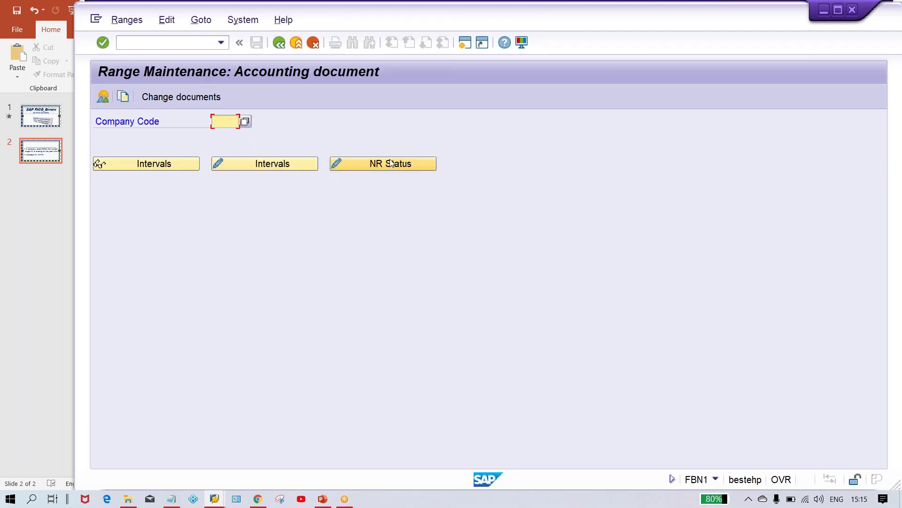
# - Insert TM11's interval 15 for 2019 running from 4000 to 4999
pyautogui.write('TM11')
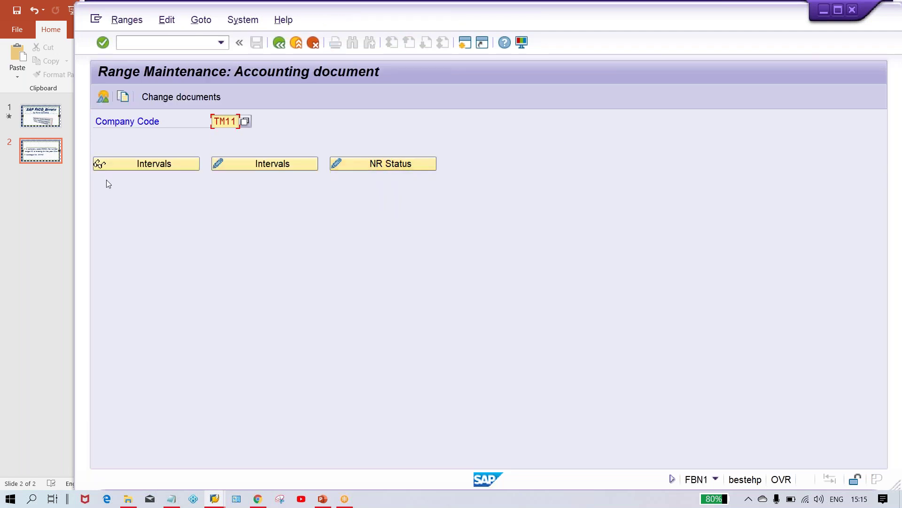
pyautogui.click(249, 166)
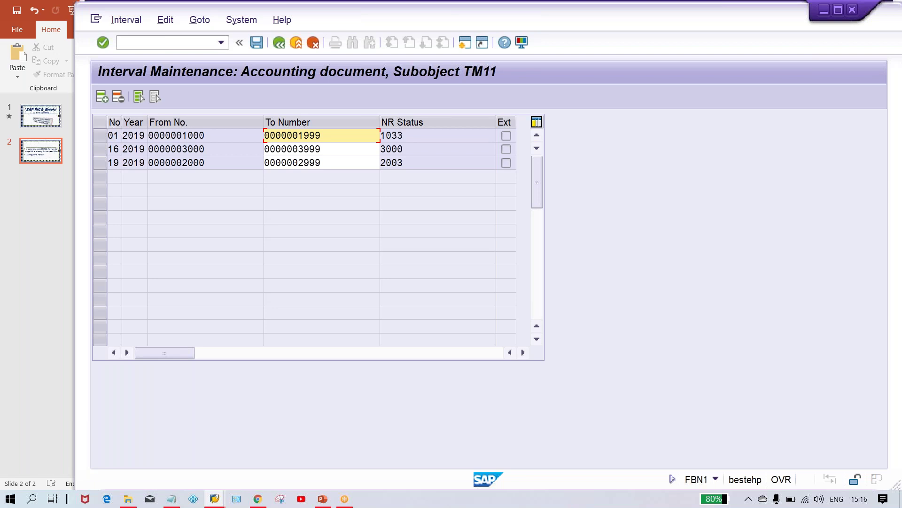
pyautogui.click(102, 97)
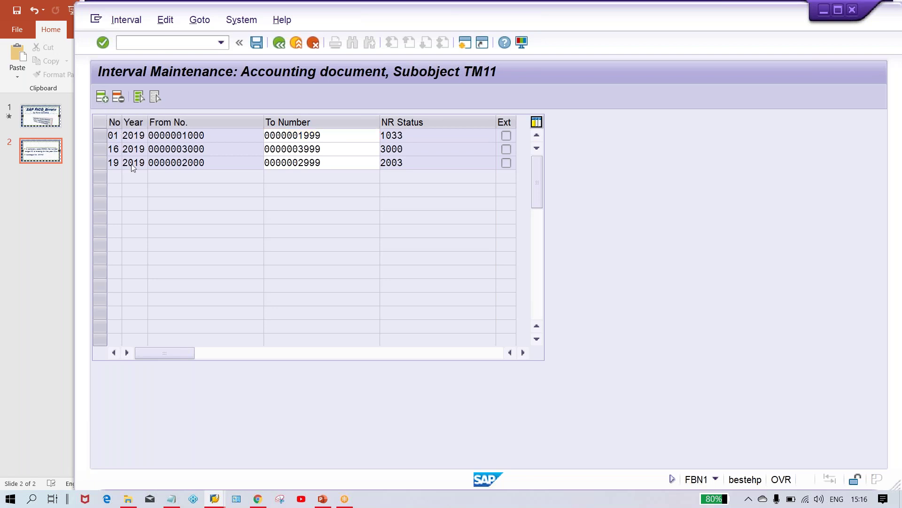
pyautogui.write('15 ')
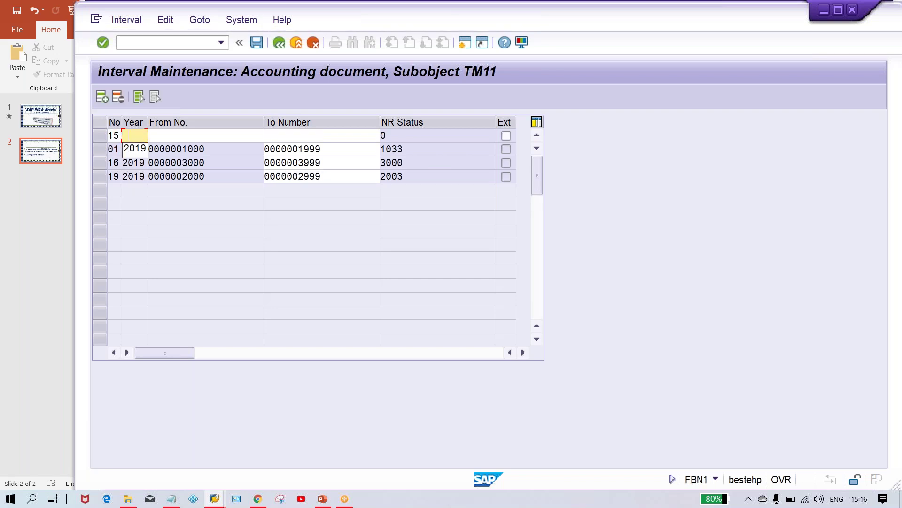
pyautogui.write('2019 ')
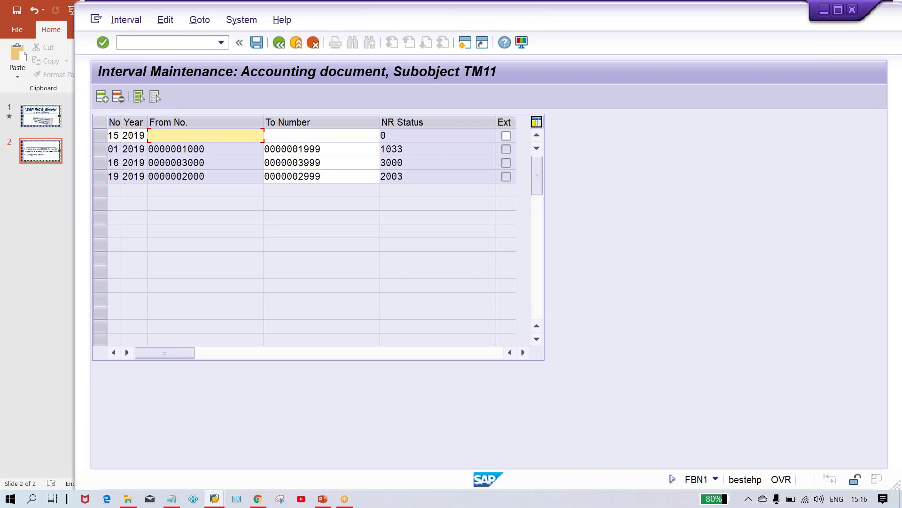
pyautogui.write('4000')
pyautogui.press('Tab')
pyautogui.write('49899')
pyautogui.press('BackSpace')
pyautogui.press('BackSpace')
pyautogui.press('BackSpace')
pyautogui.press('BackSpace')
pyautogui.write('99')
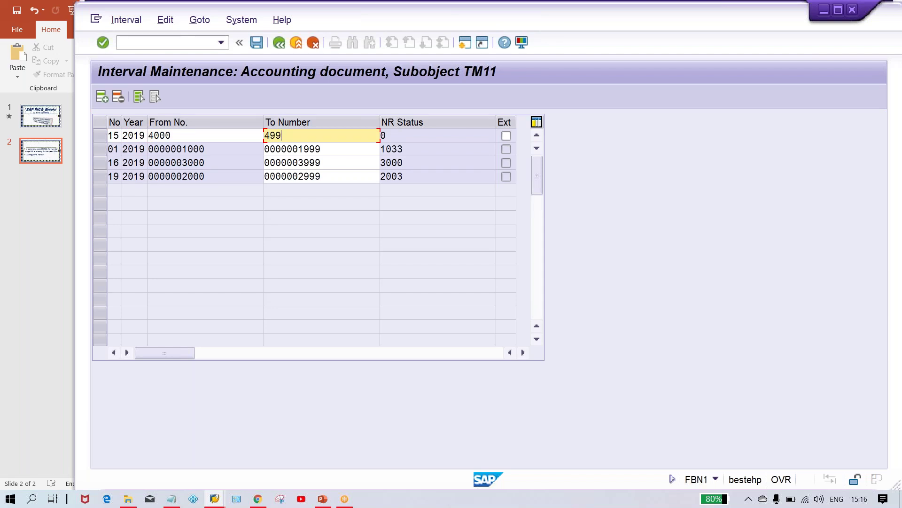
pyautogui.write('9')
# - Save the new interval, confirm the transport notice, and recheck the customer invoice header
pyautogui.hotkey('ctrl', 's')
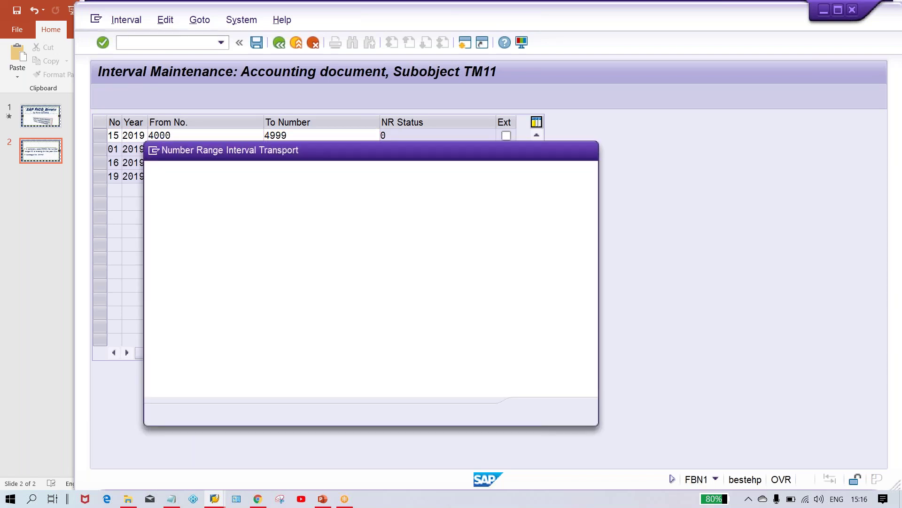
pyautogui.press('Return')
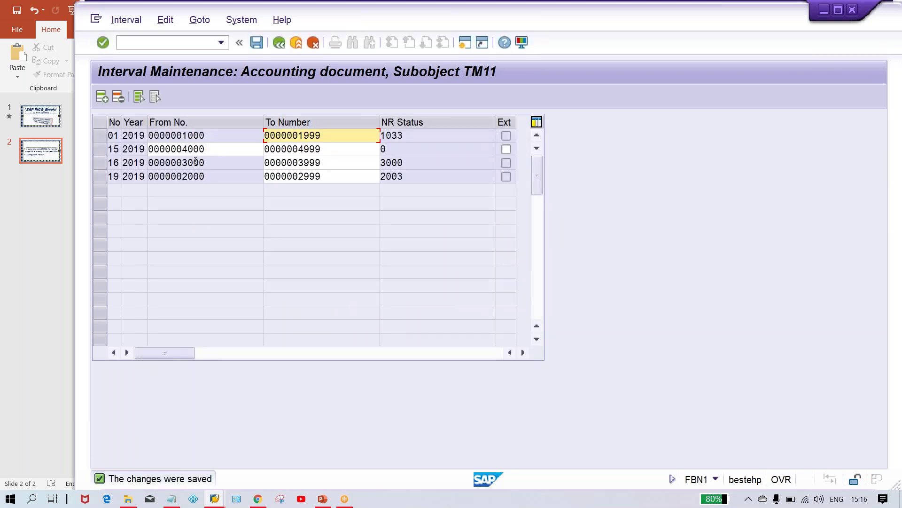
pyautogui.hotkey('alt', 'Tab')
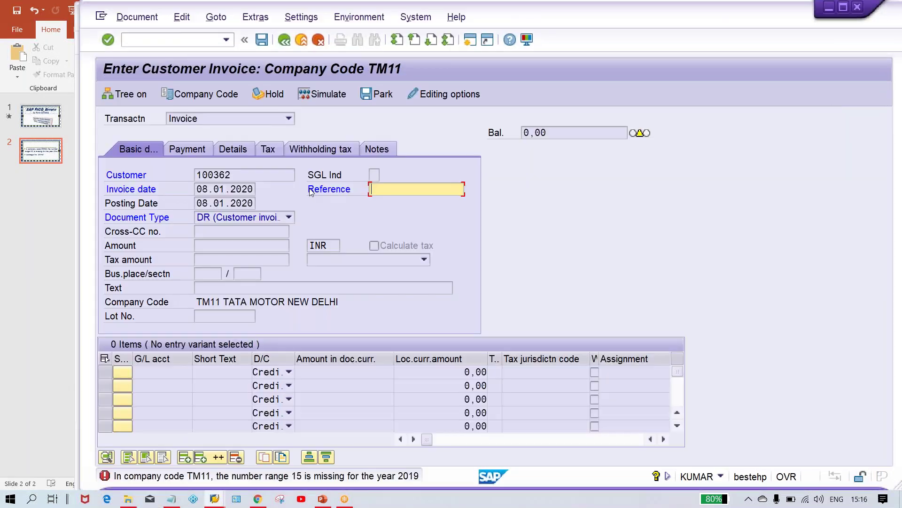
pyautogui.press('Return')
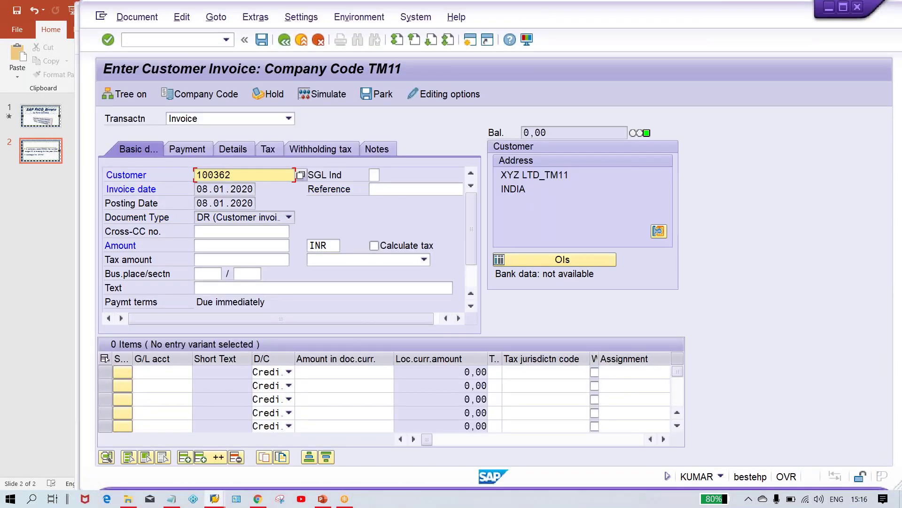